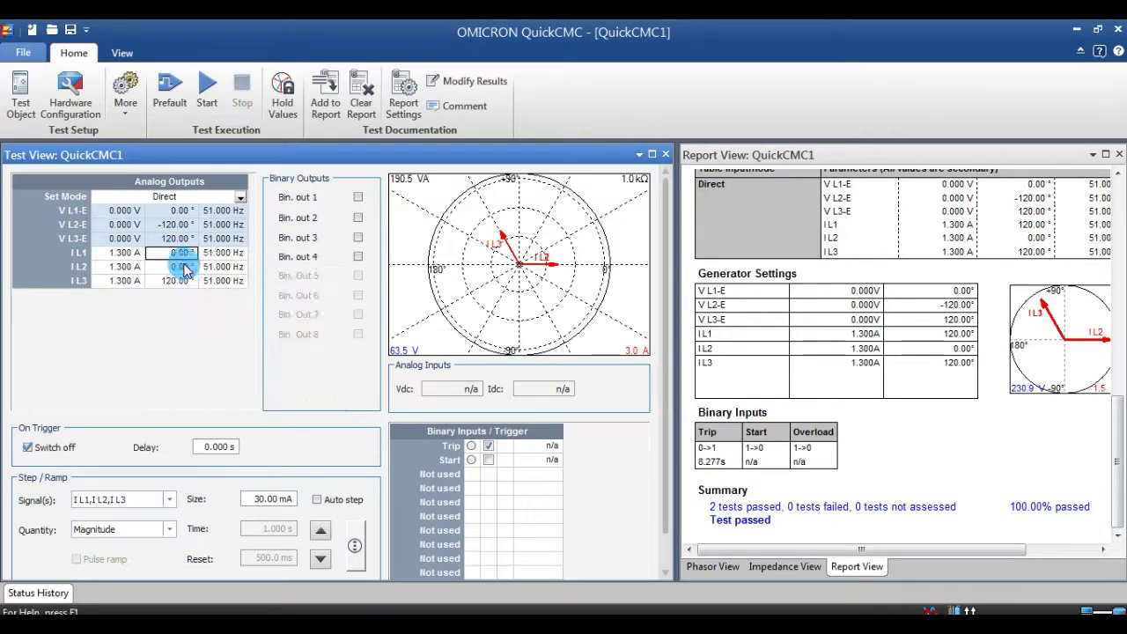
# Balance the phase angles of the three currents at 0°, -120° and 120° in the analog outputs
pyautogui.rightClick(179, 250)
pyautogui.click(230, 299)
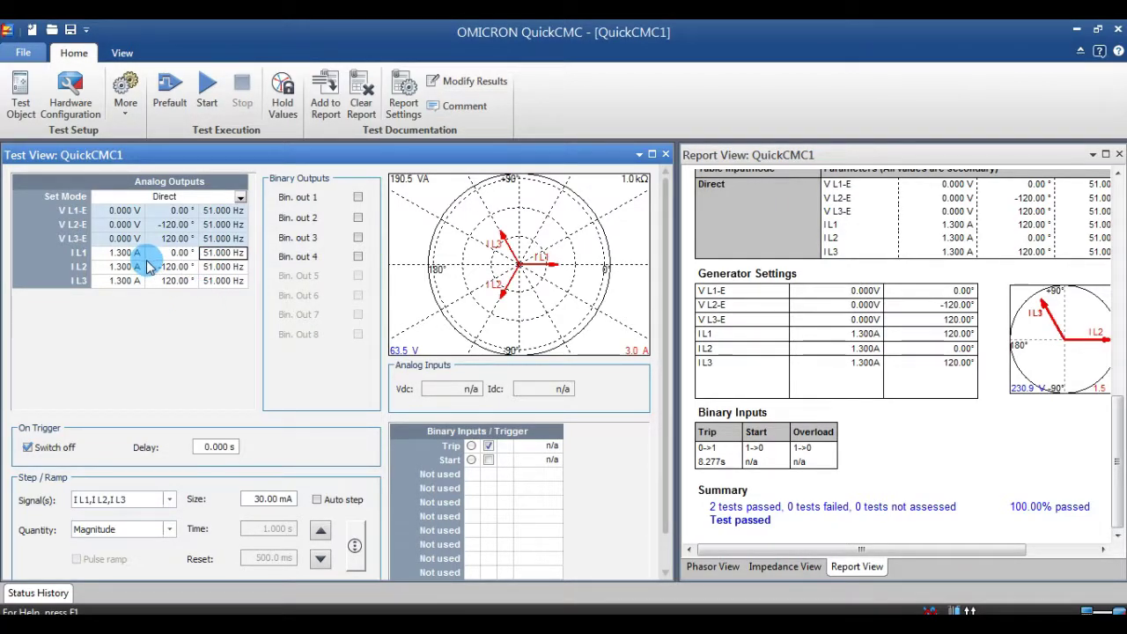
# Switch to PCM600 and set Operation to on for the MPTTR1 thermal overload function under Current protection
pyautogui.hotkey('alt', 'Tab')
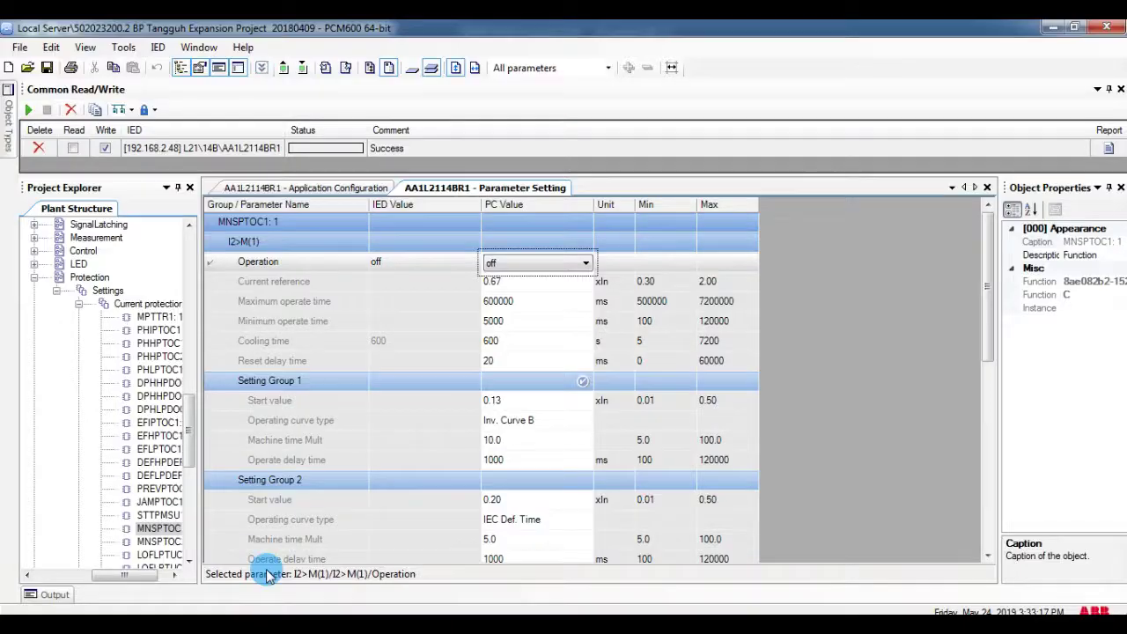
pyautogui.click(157, 317)
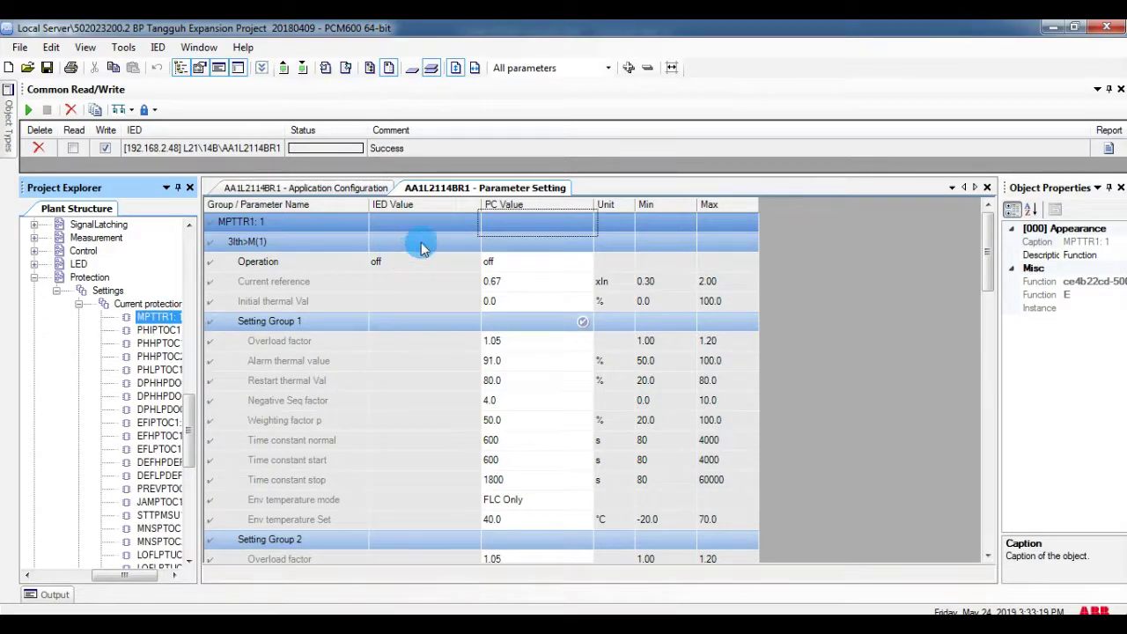
pyautogui.click(515, 262)
pyautogui.click(516, 262)
pyautogui.click(520, 280)
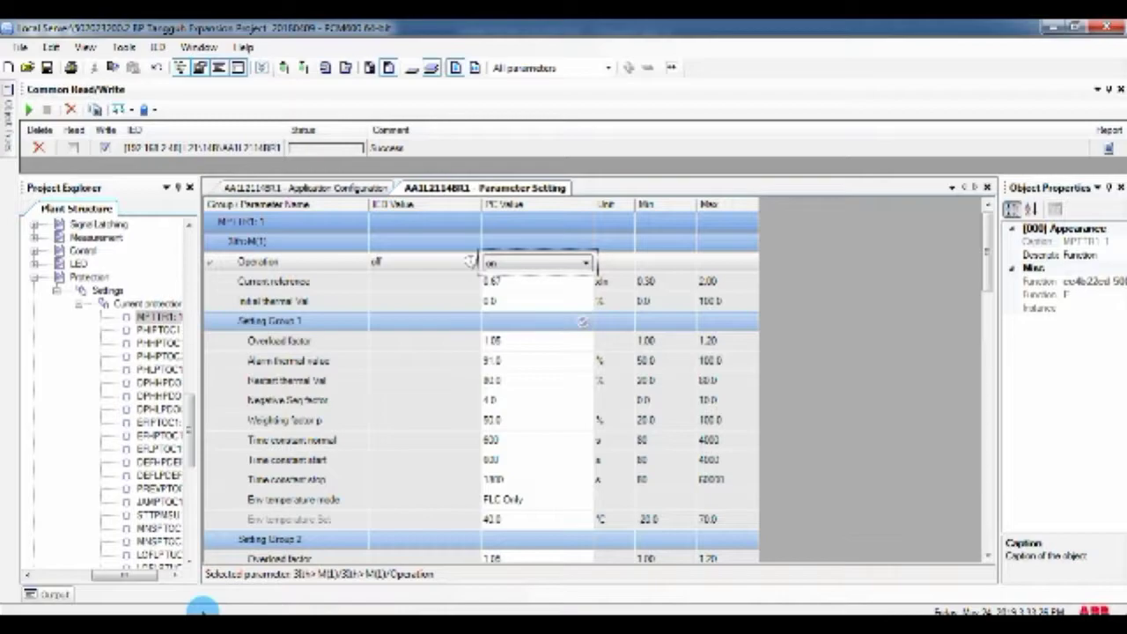
# Compare the MPTTR1 settings with the thermal calculation sheet in Excel and inspect the formula in cell O10
pyautogui.hotkey('alt', 'Tab')
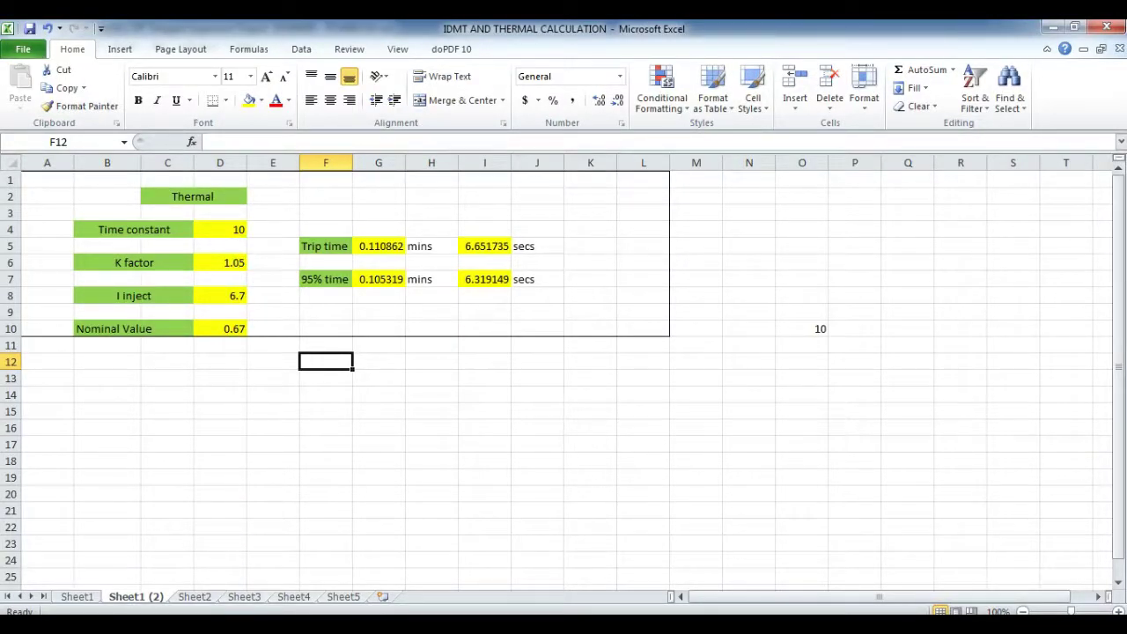
pyautogui.hotkey('alt', 'Tab')
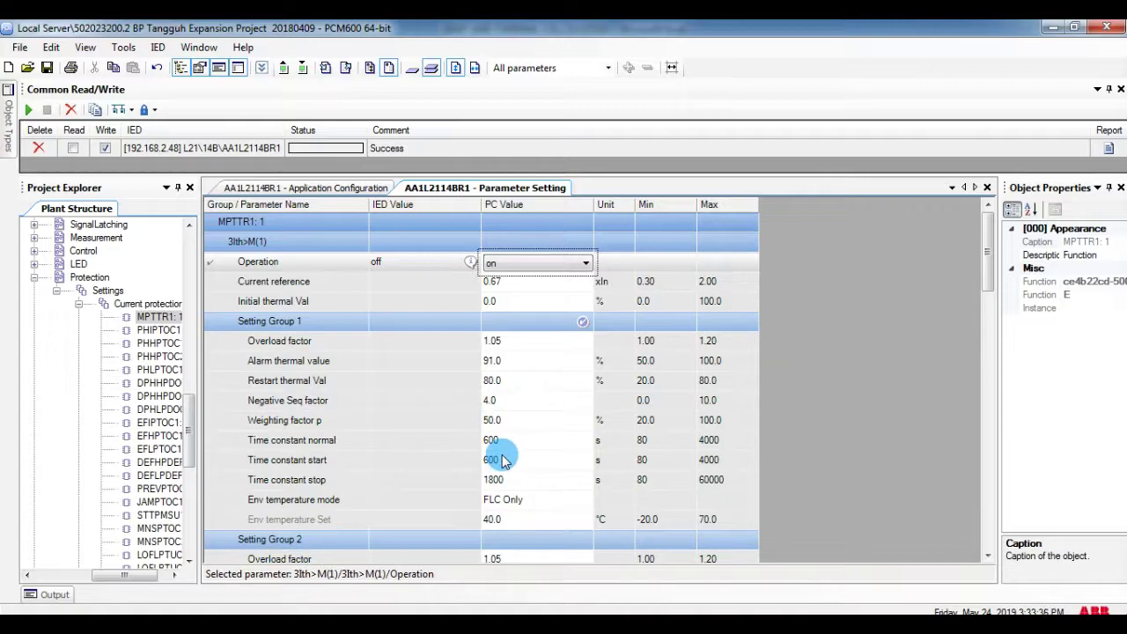
pyautogui.hotkey('alt', 'Tab')
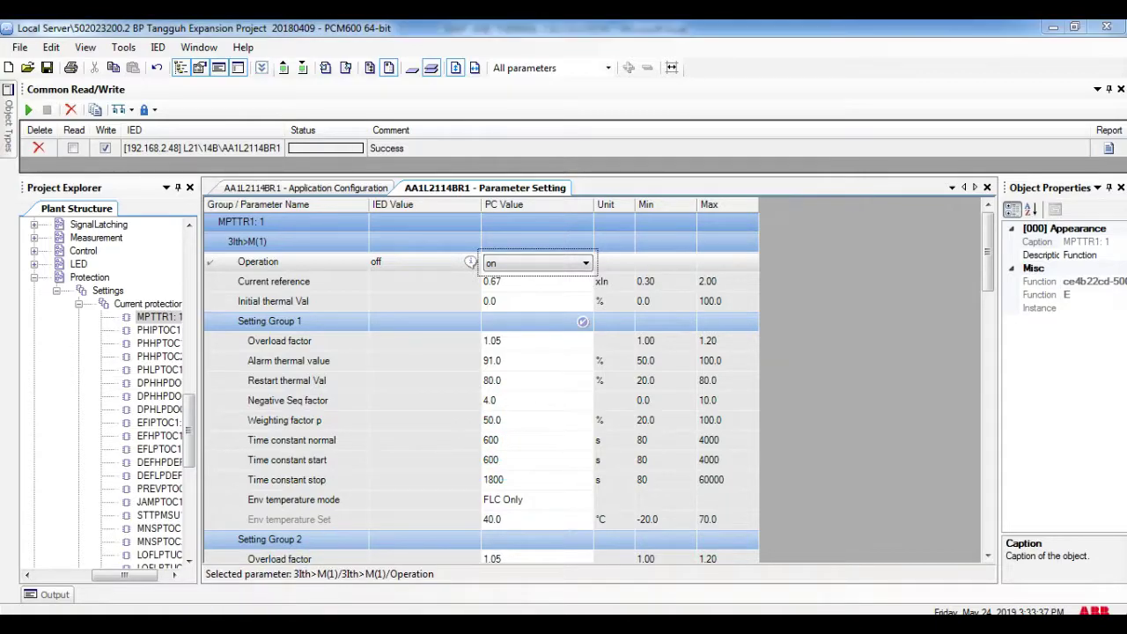
pyautogui.click(820, 330)
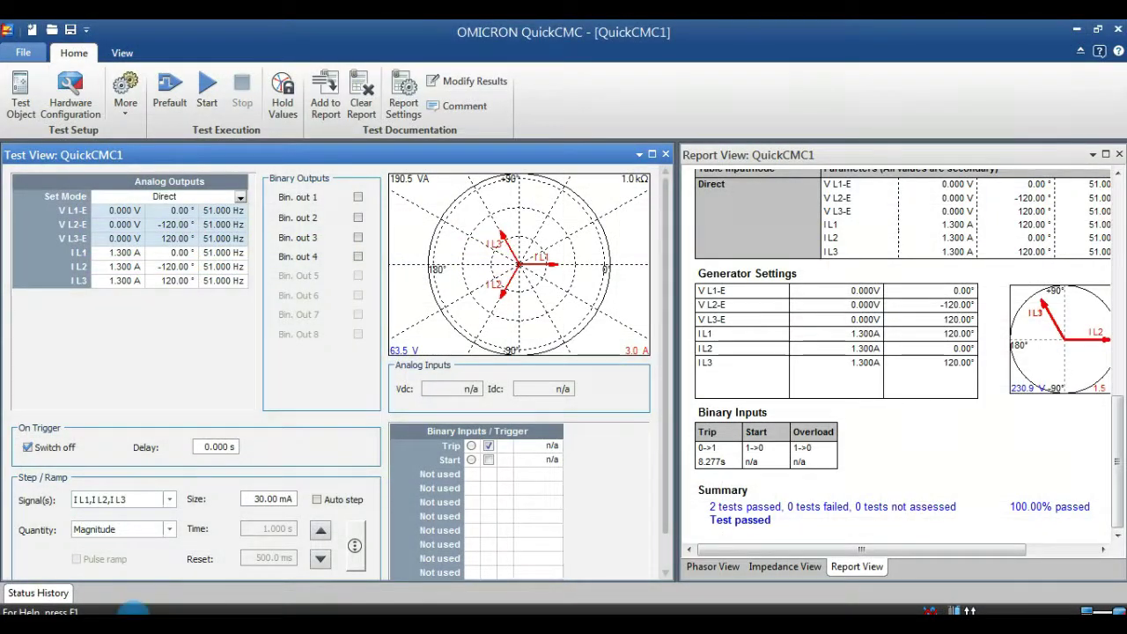
# In QuickCMC, set the I L1 current to 6.7 A and apply equal magnitudes to all three phase currents
pyautogui.doubleClick(139, 253)
pyautogui.doubleClick(140, 253)
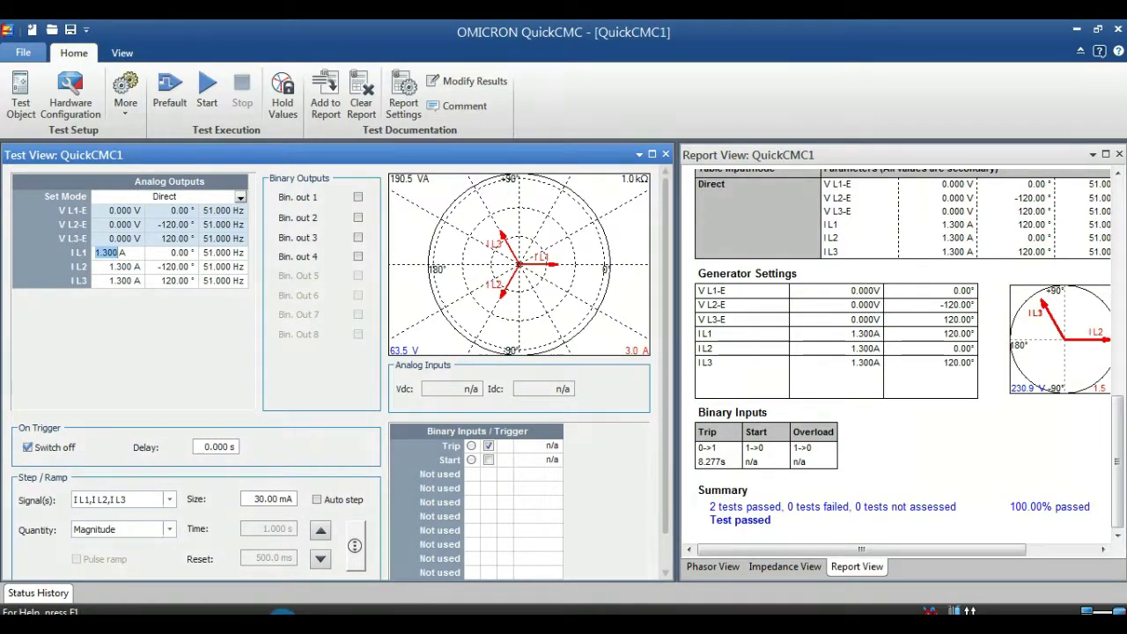
pyautogui.hotkey('alt', 'Tab')
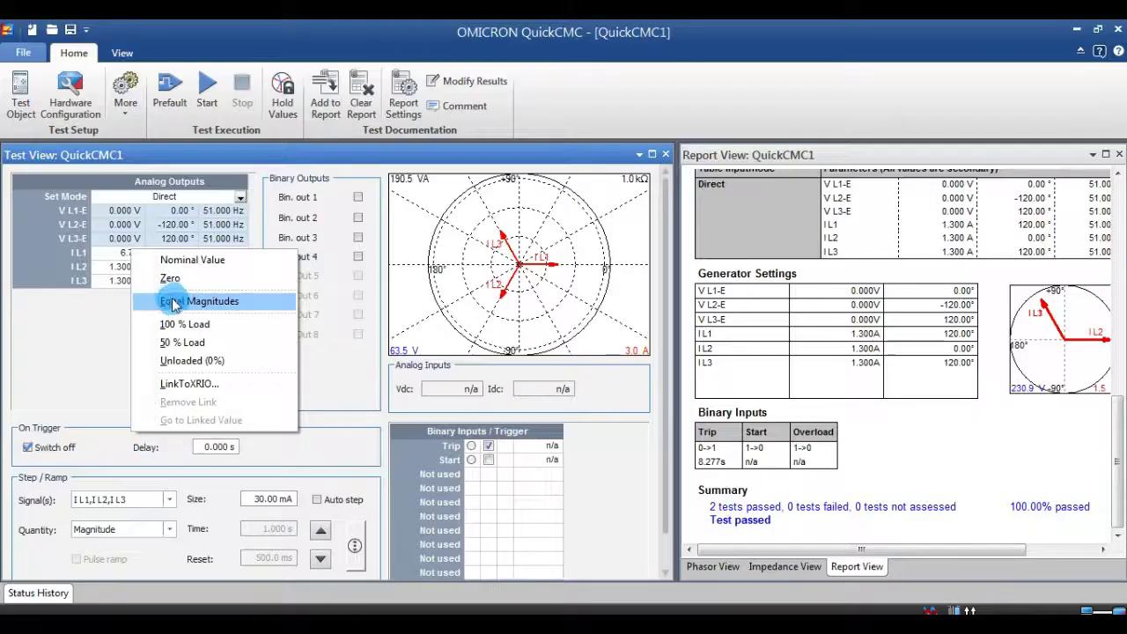
pyautogui.click(241, 299)
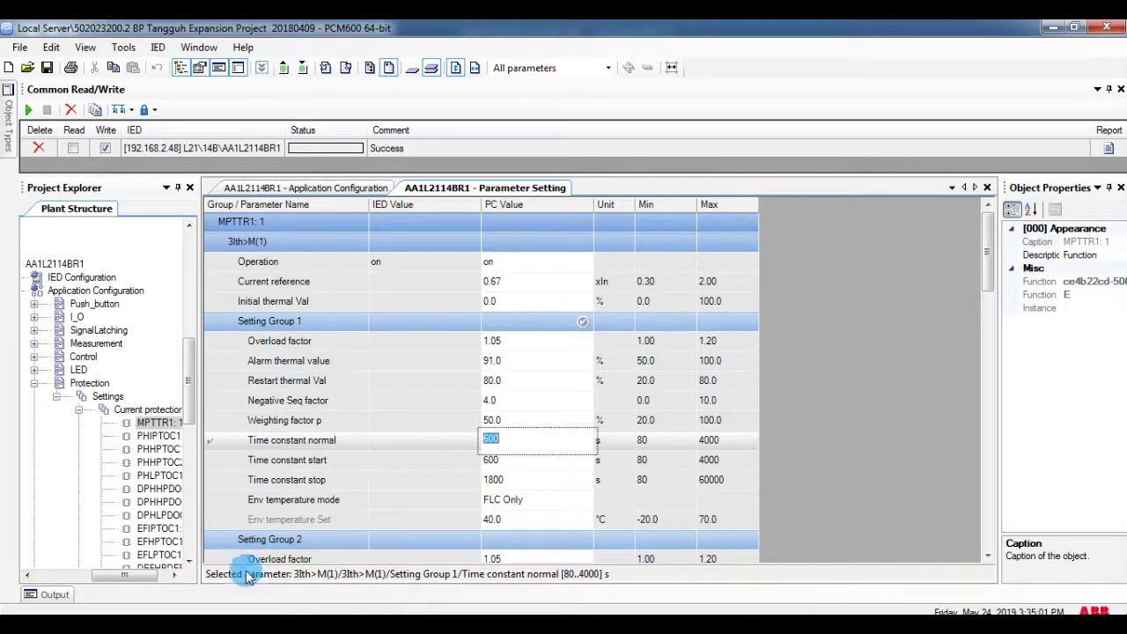
# Start the 6.7 A injection in QuickCMC and compare the measured trip time with the calculated one in Excel
pyautogui.click(158, 437)
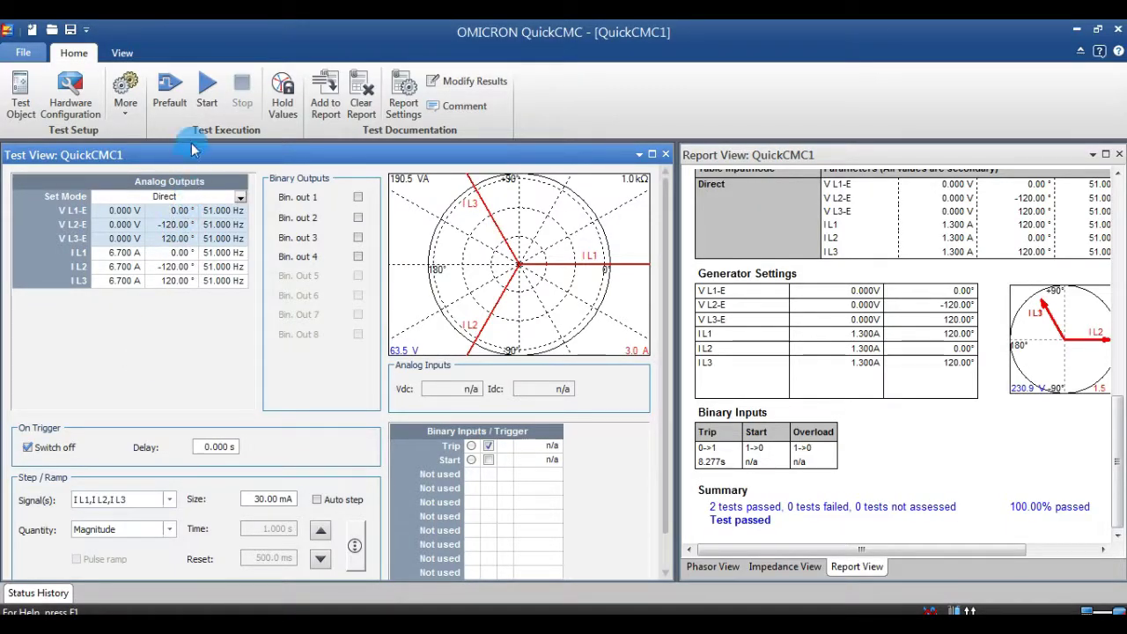
pyautogui.click(206, 90)
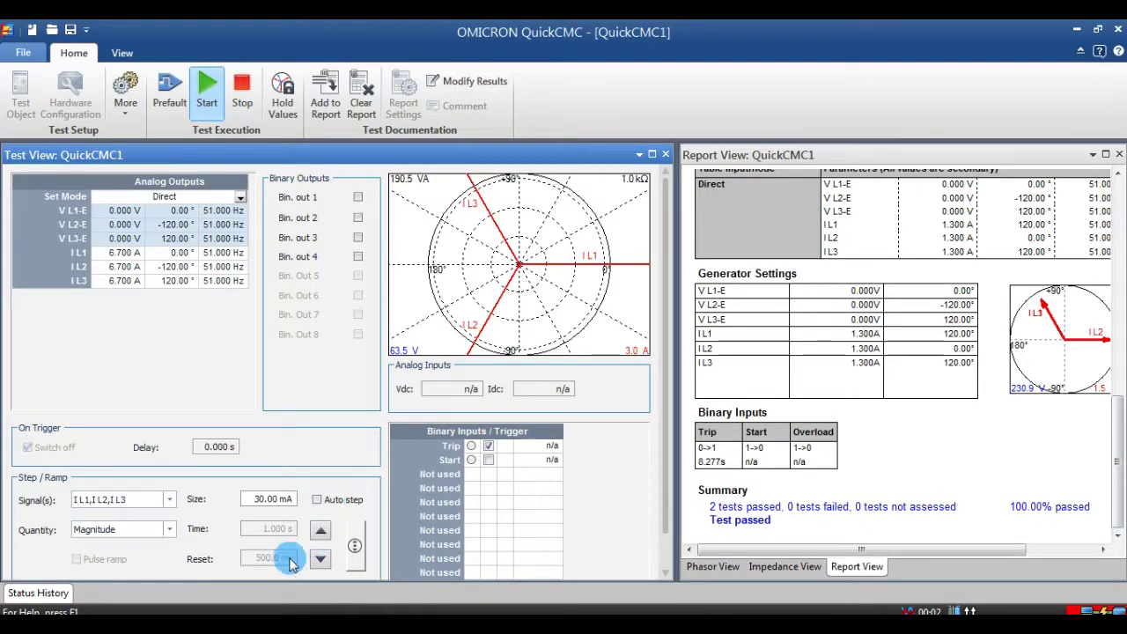
pyautogui.click(222, 608)
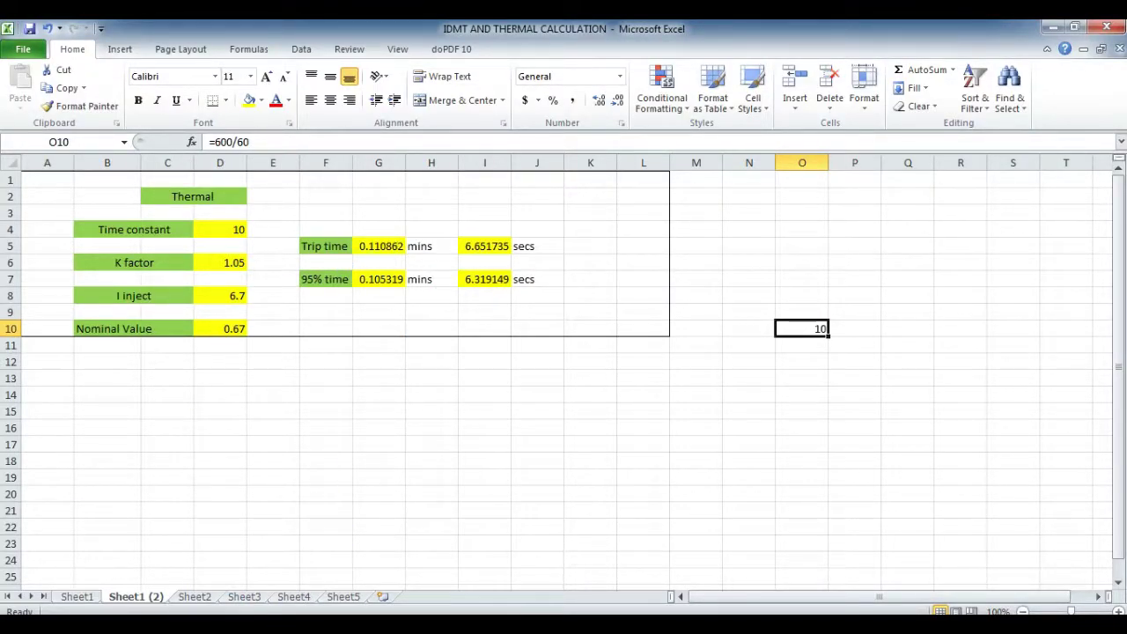
pyautogui.click(122, 537)
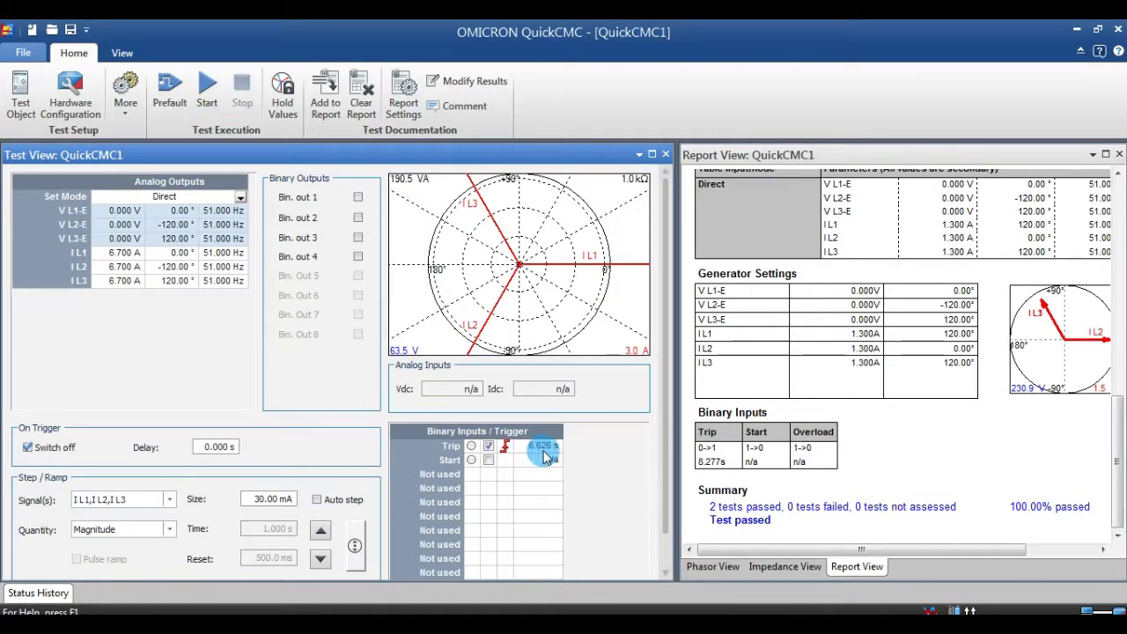
pyautogui.click(260, 599)
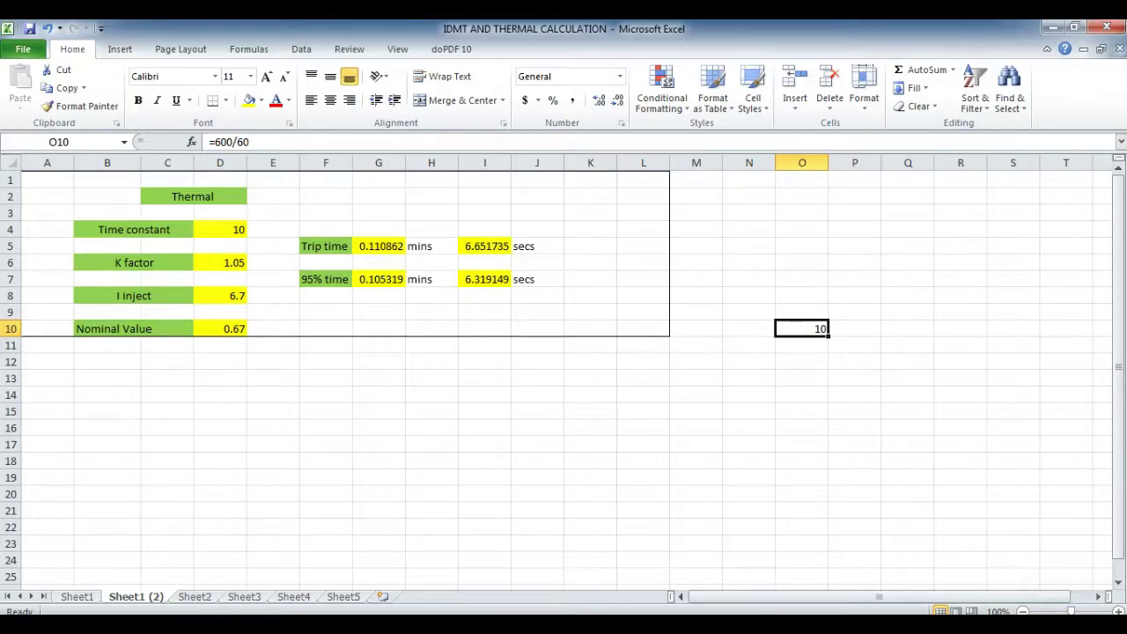
pyautogui.click(158, 625)
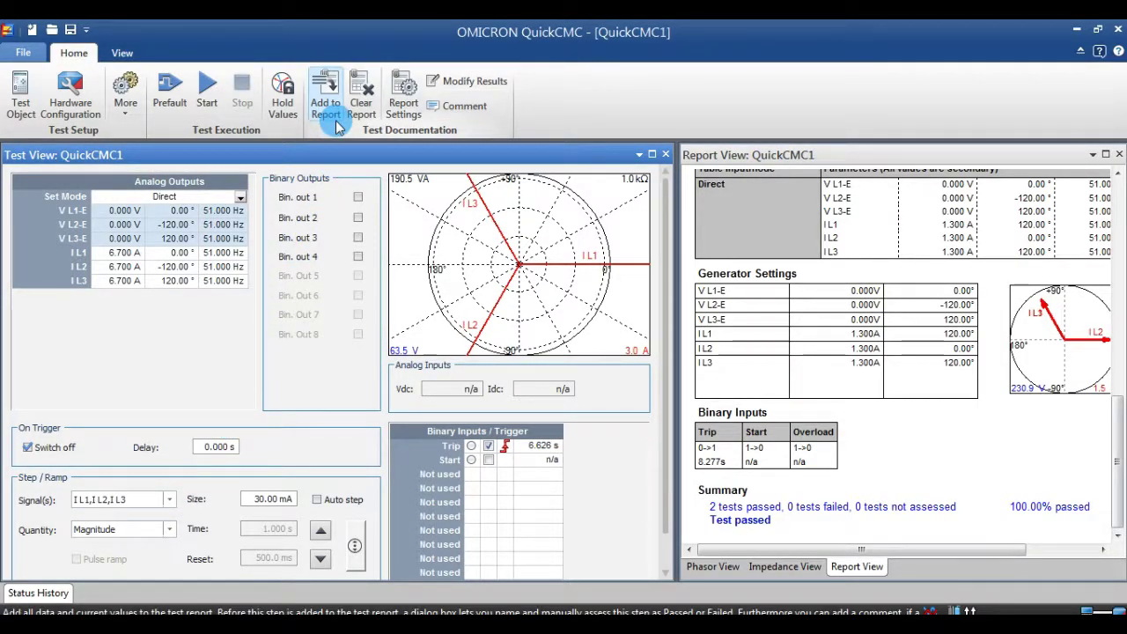
pyautogui.click(23, 53)
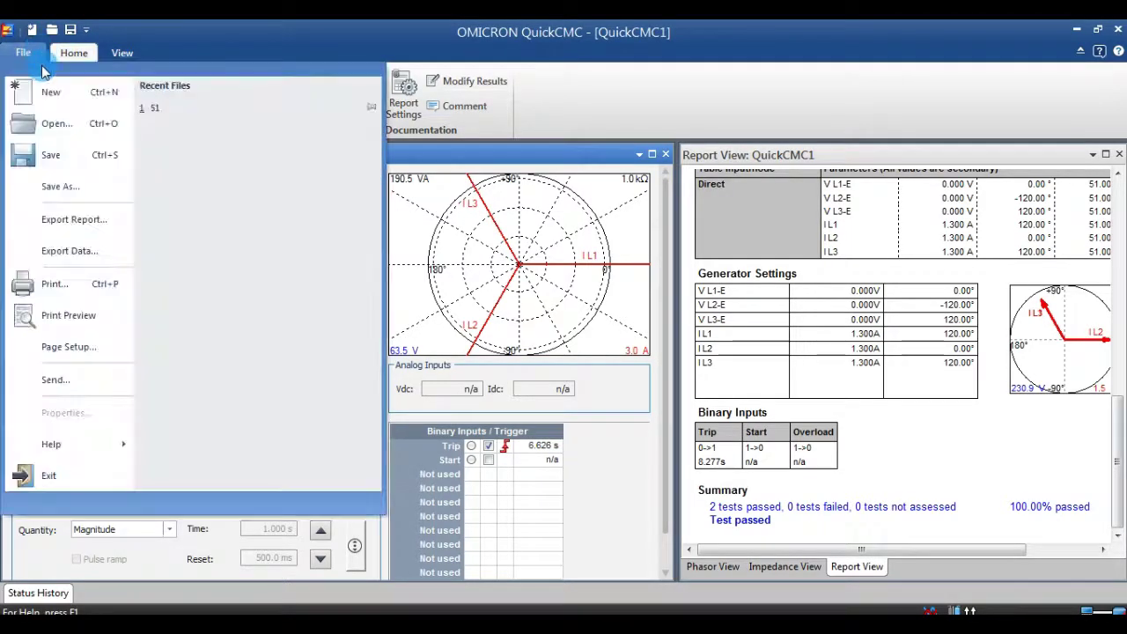
pyautogui.click(70, 220)
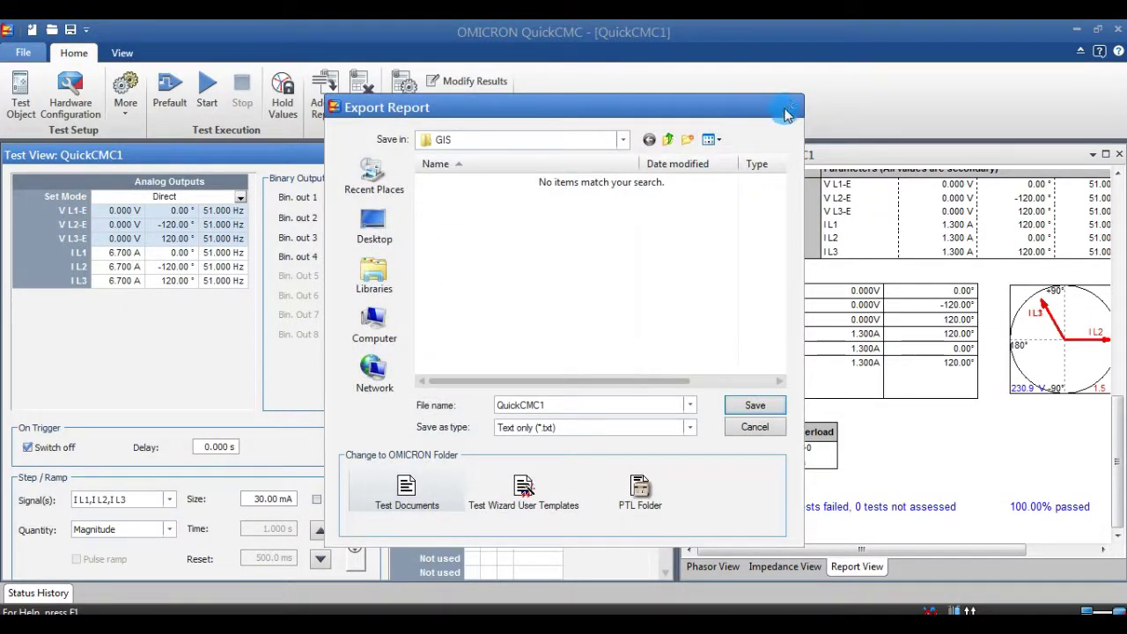
pyautogui.click(788, 111)
# Clear the test report, deleting all existing reports
pyautogui.click(360, 96)
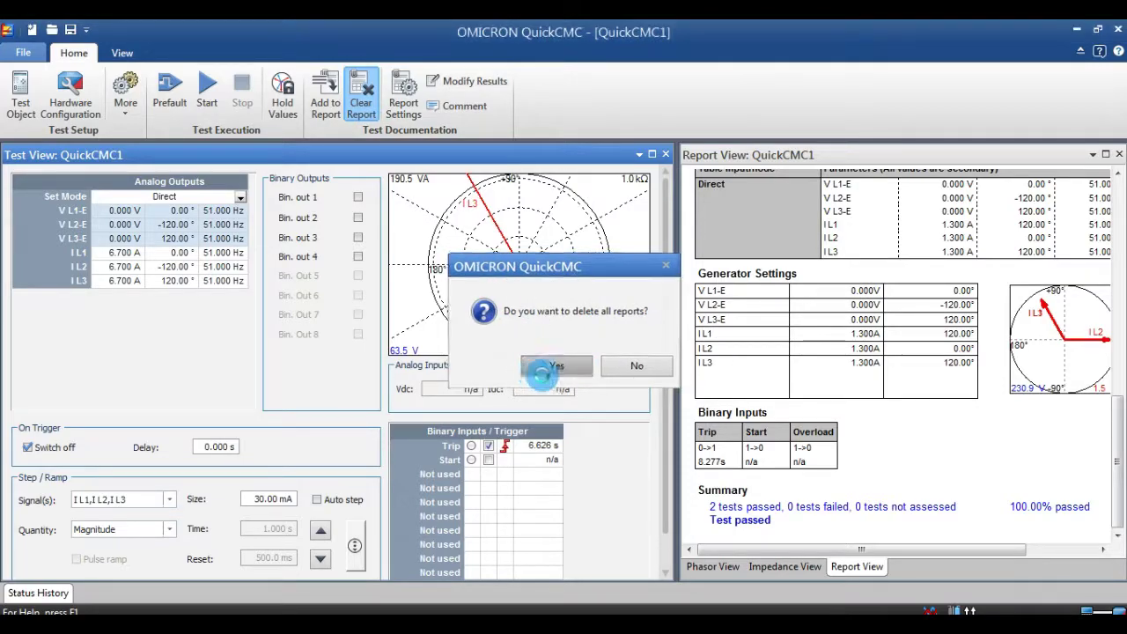
pyautogui.click(542, 373)
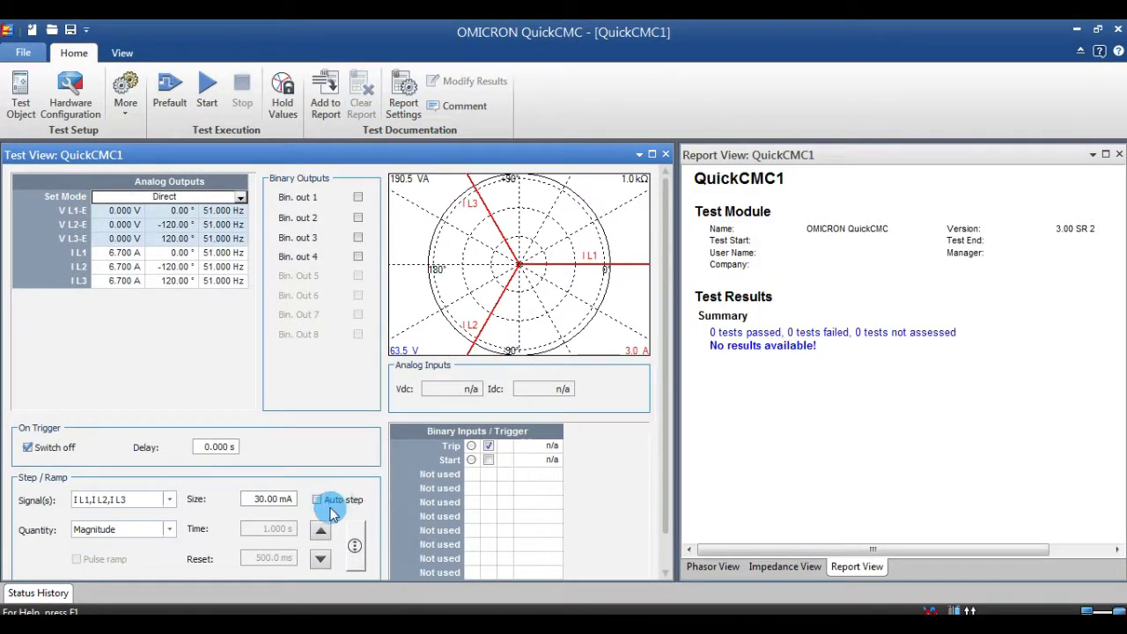
# Switch to PCM600 and open the MPTTR1 parameters in the Clear group of the relay's IED Configuration
pyautogui.moveTo(271, 620)
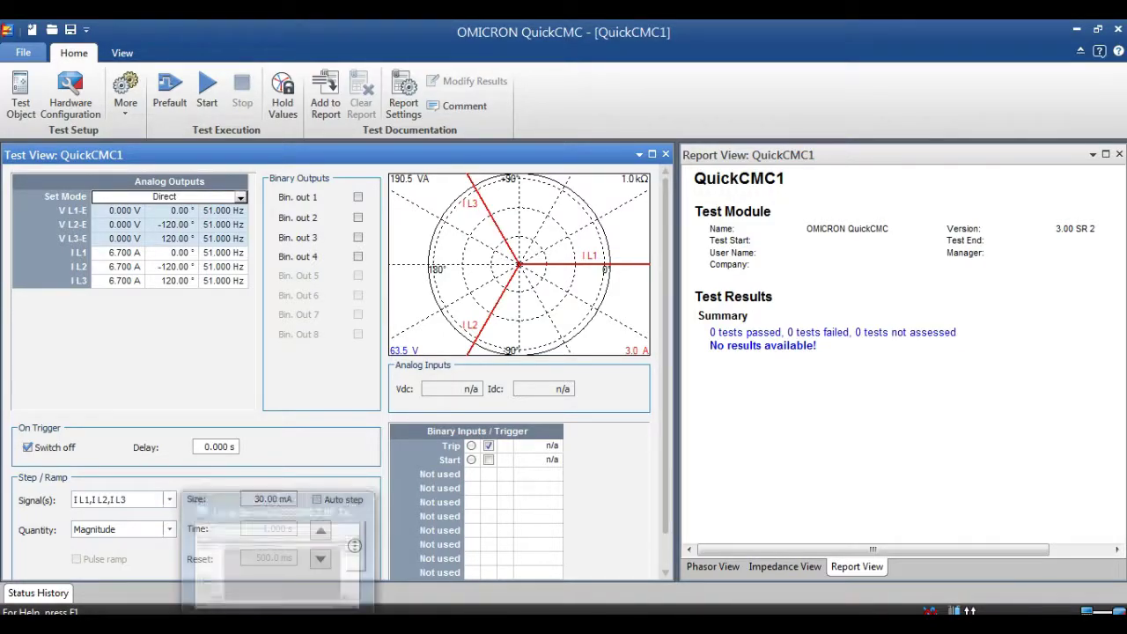
pyautogui.click(273, 546)
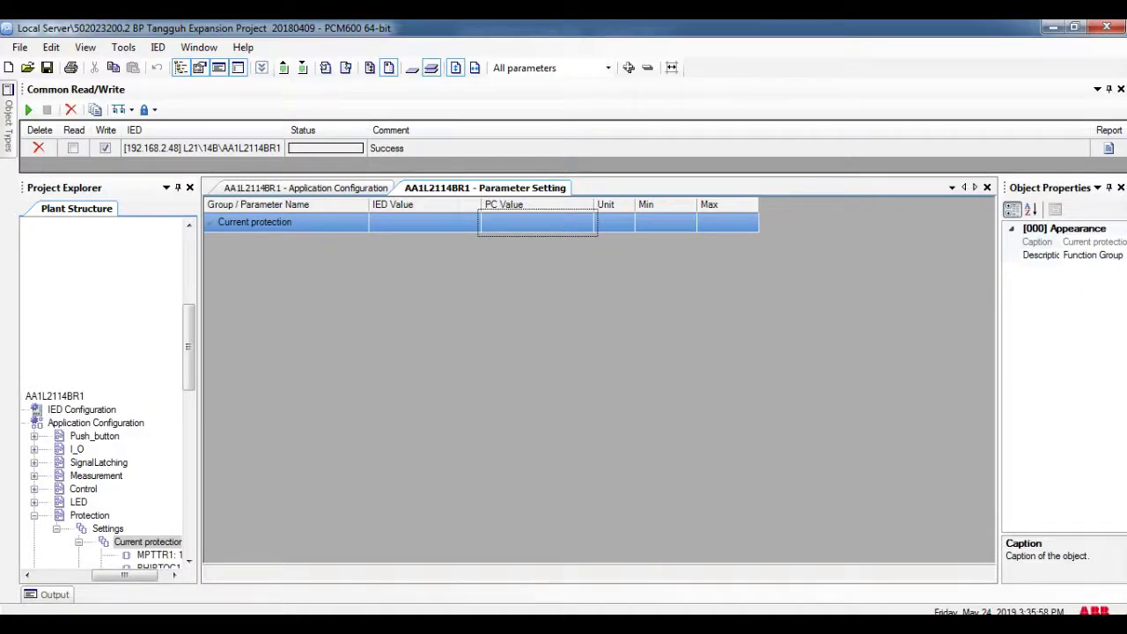
pyautogui.click(157, 555)
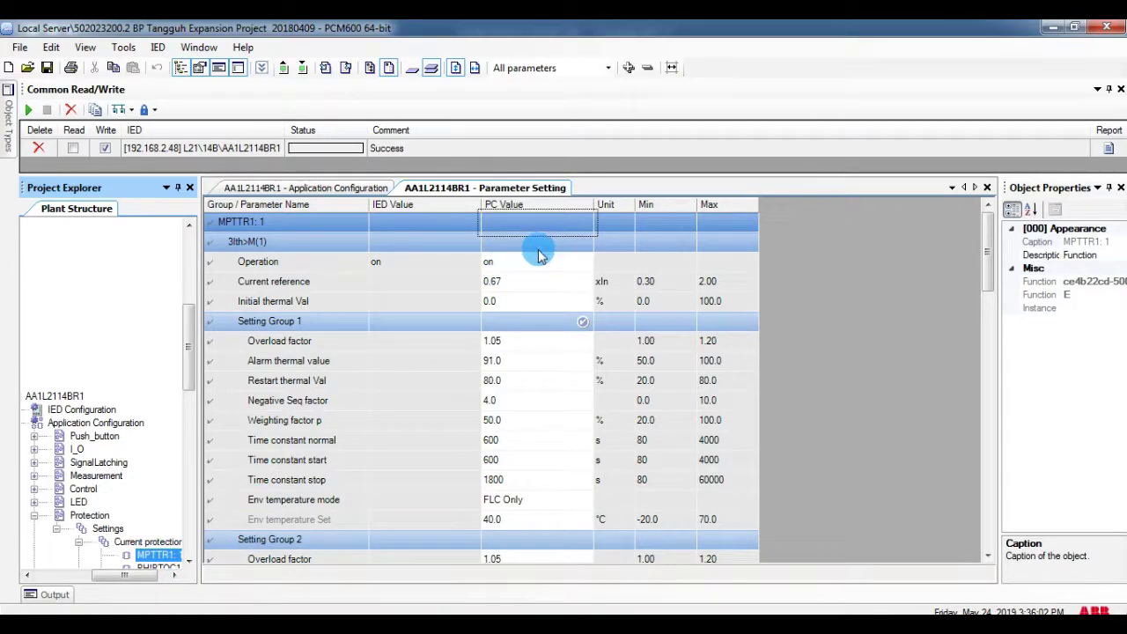
pyautogui.moveTo(121, 575); pyautogui.dragTo(75, 528)
pyautogui.click(66, 410)
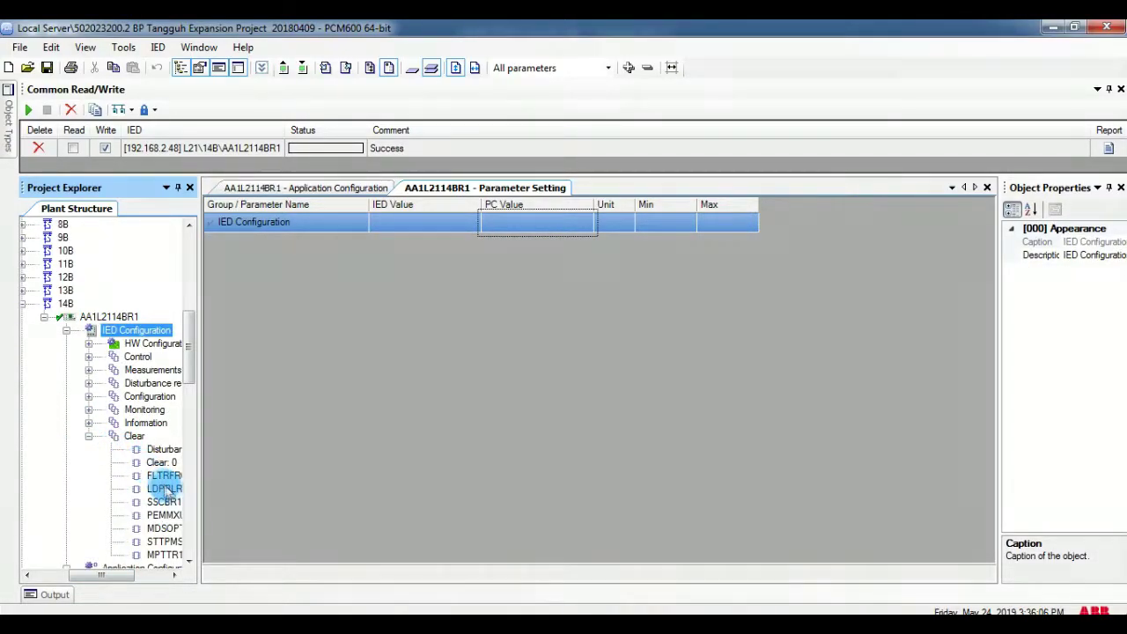
pyautogui.click(173, 556)
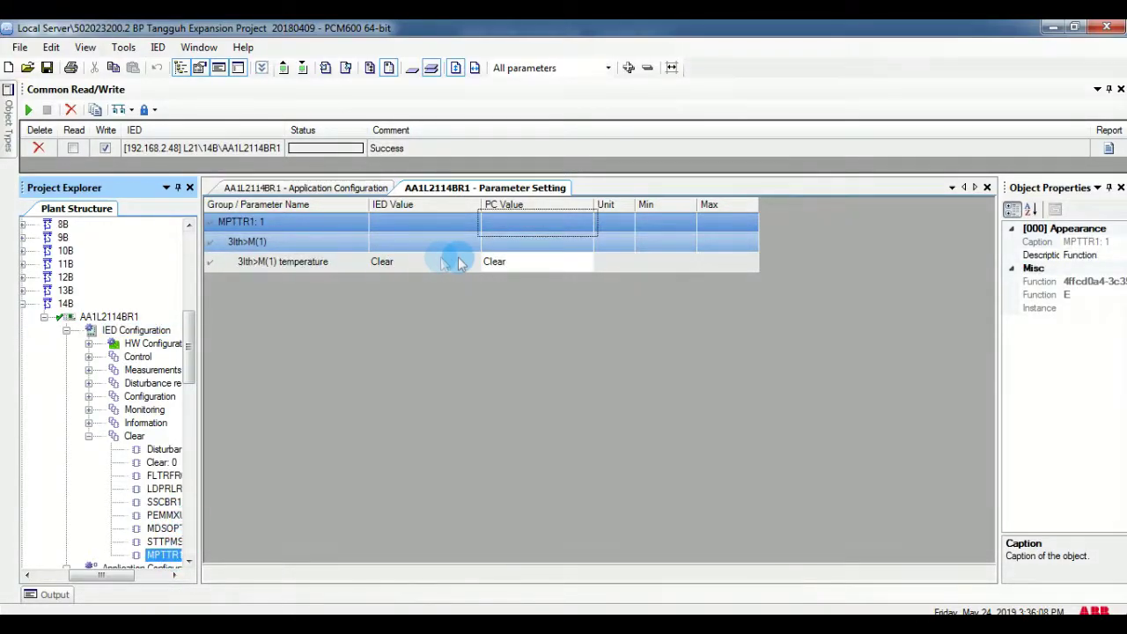
# Set the 3Ith>M(1) temperature parameter to Clear and write it to the IED
pyautogui.click(532, 265)
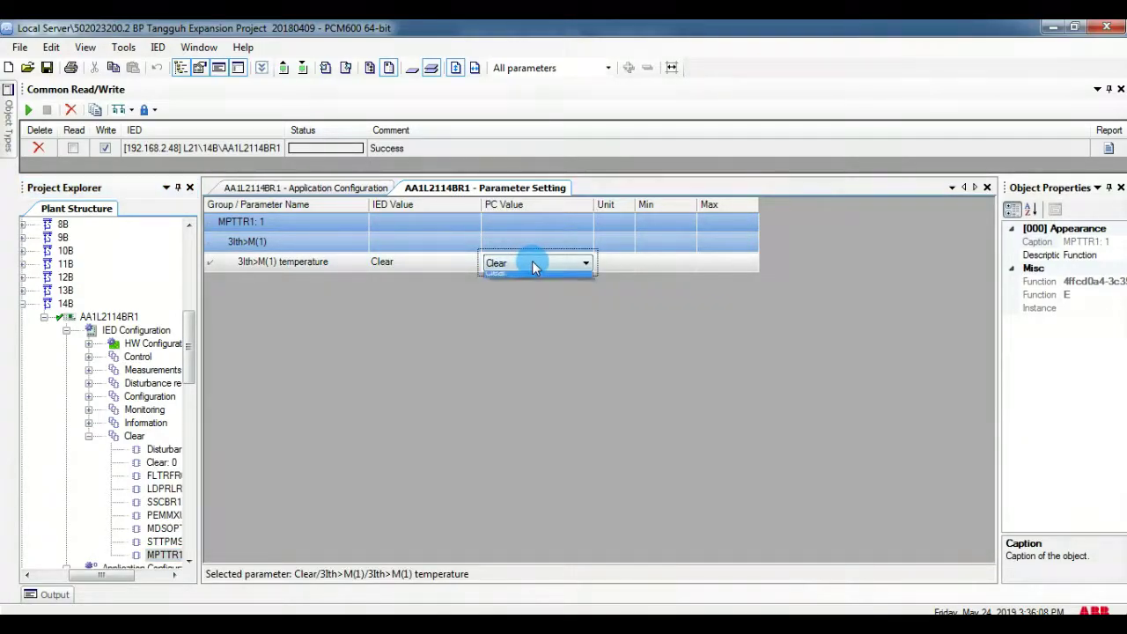
pyautogui.click(534, 264)
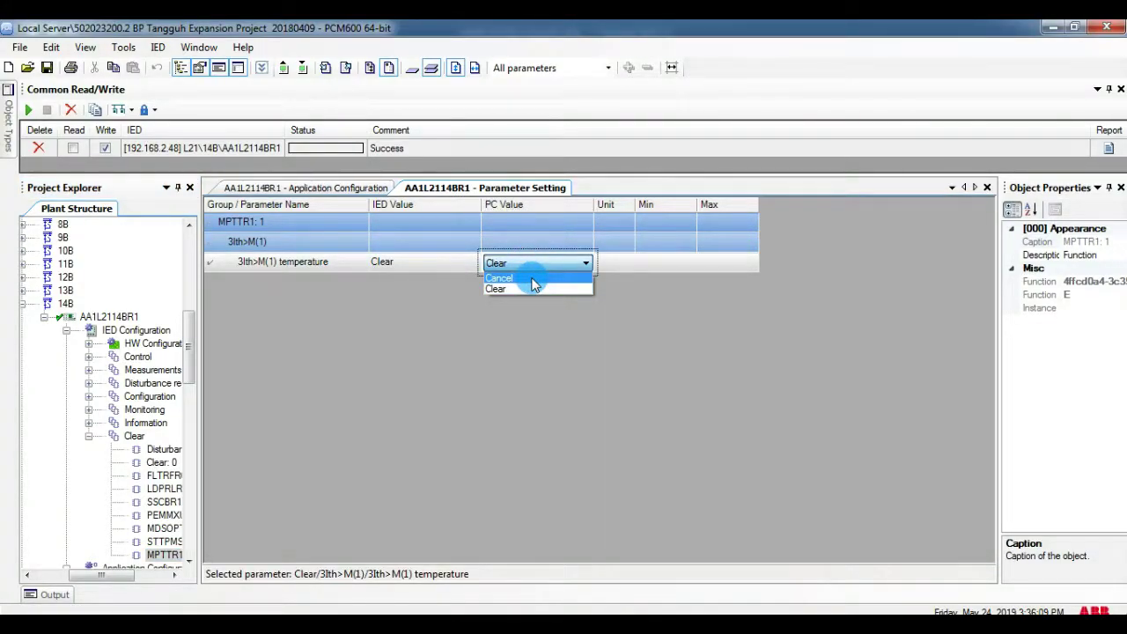
pyautogui.click(533, 280)
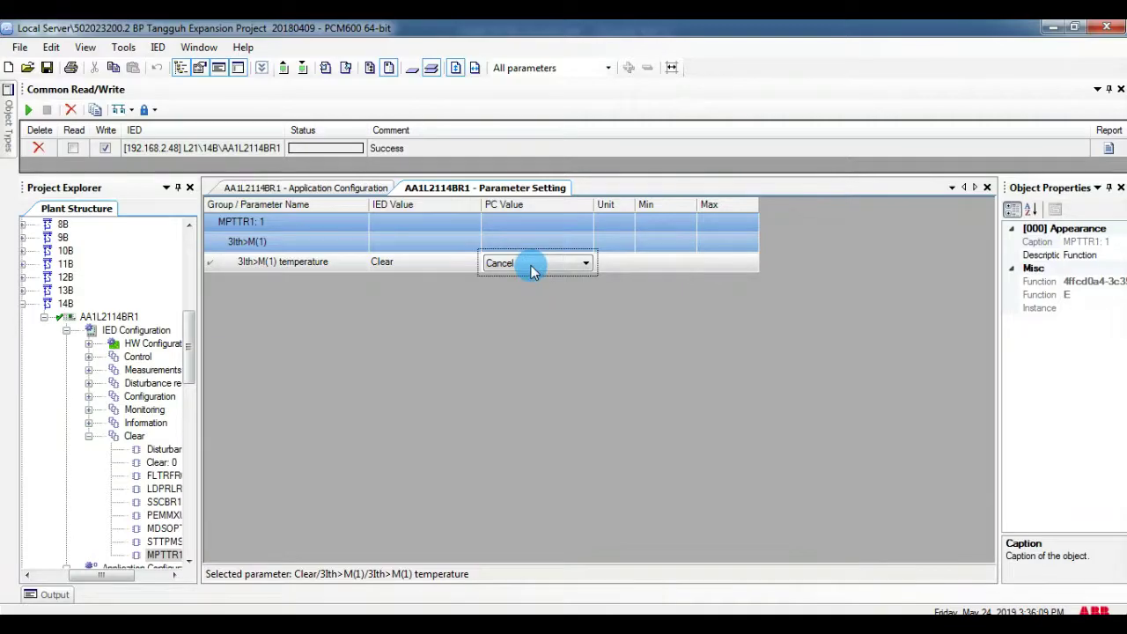
pyautogui.click(531, 267)
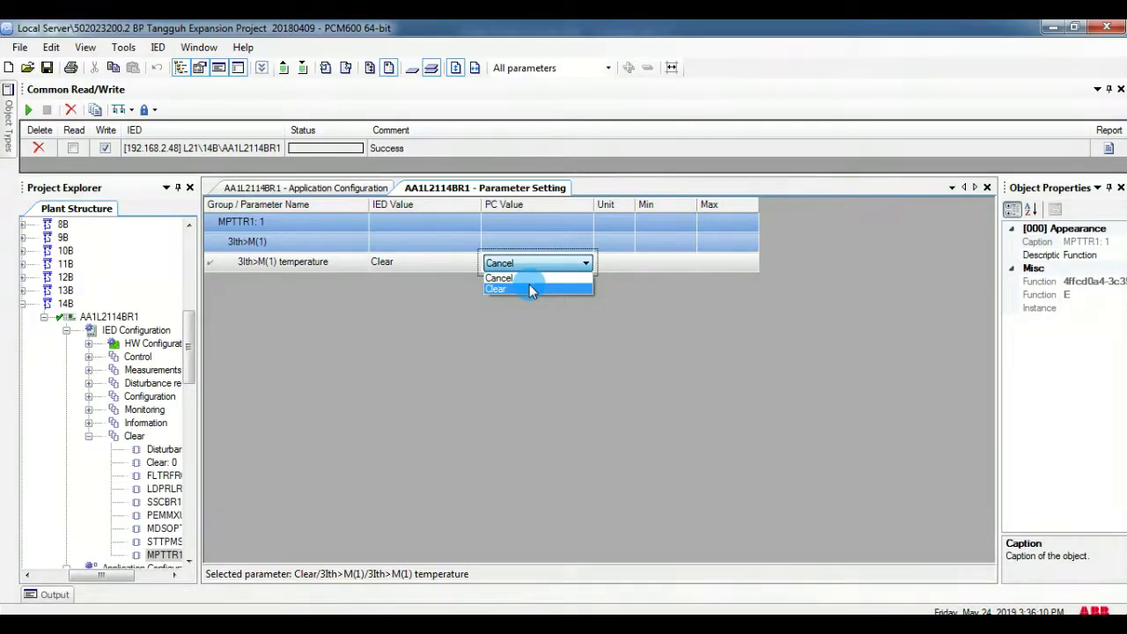
pyautogui.click(529, 287)
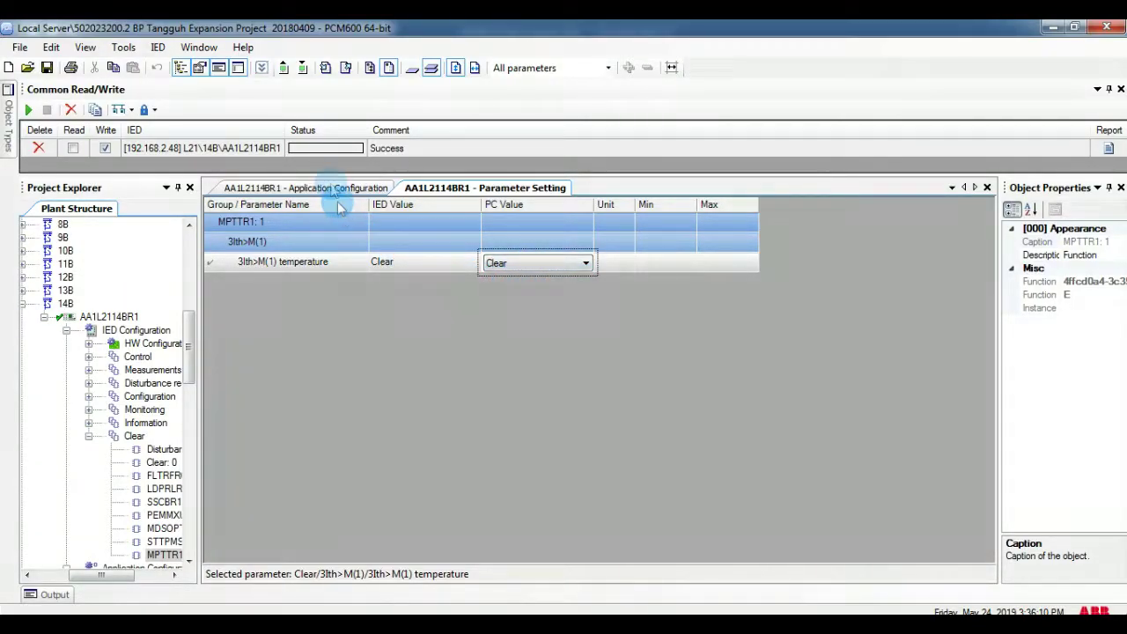
pyautogui.click(302, 76)
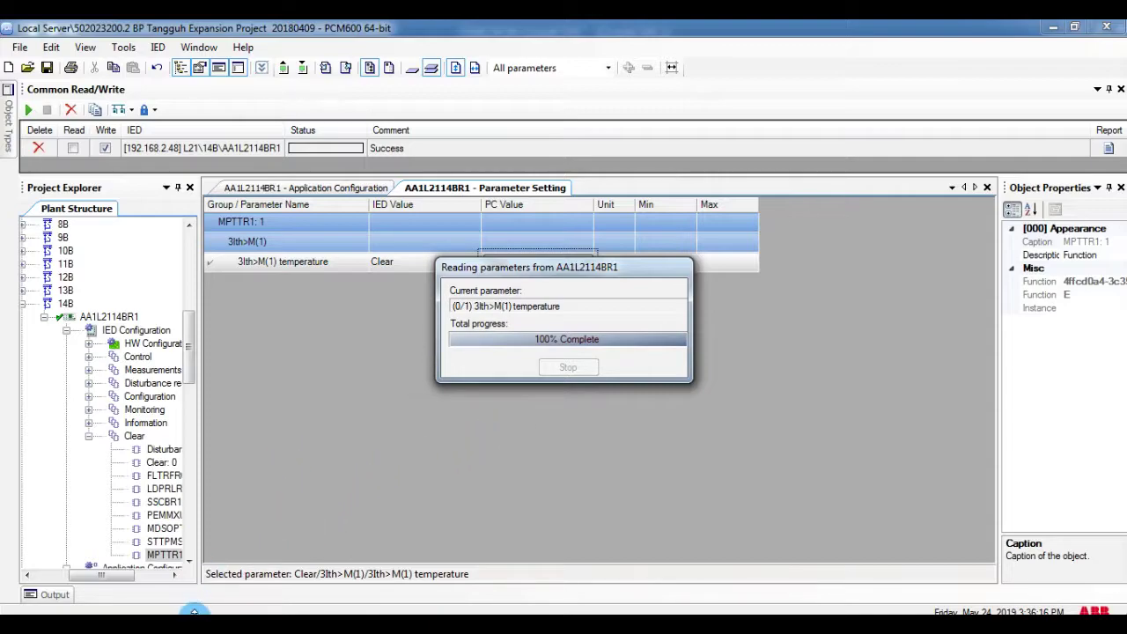
# Reopen the MPTTR1 settings under Current protection and switch to the thermal calculation sheet in Excel to compare them
pyautogui.moveTo(188, 348); pyautogui.dragTo(199, 438)
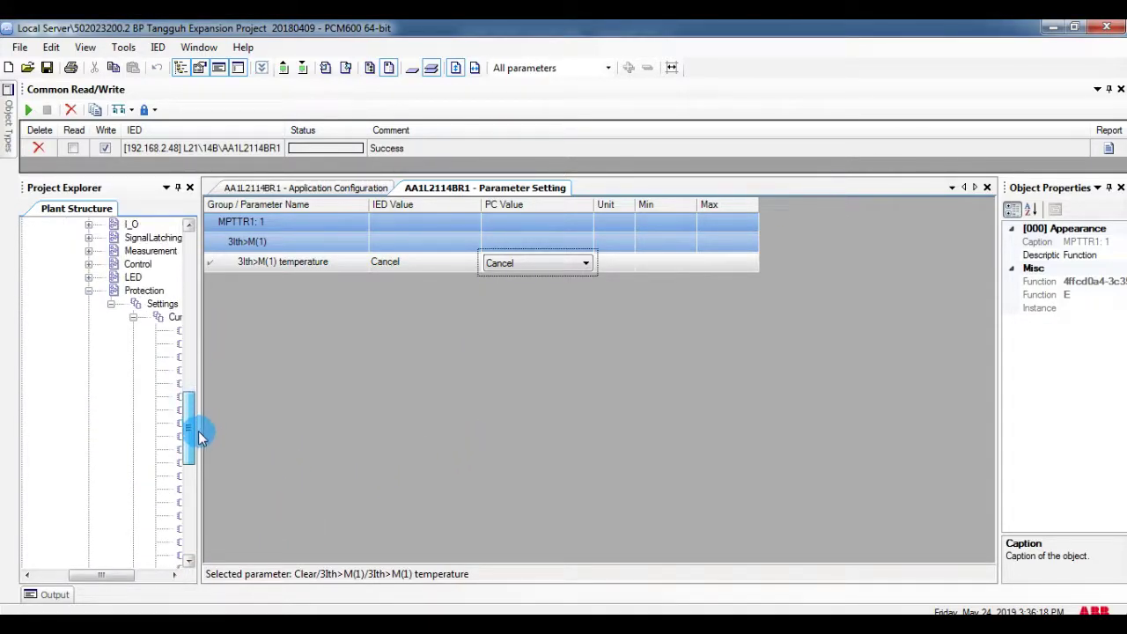
pyautogui.moveTo(111, 574); pyautogui.dragTo(125, 575)
pyautogui.click(167, 331)
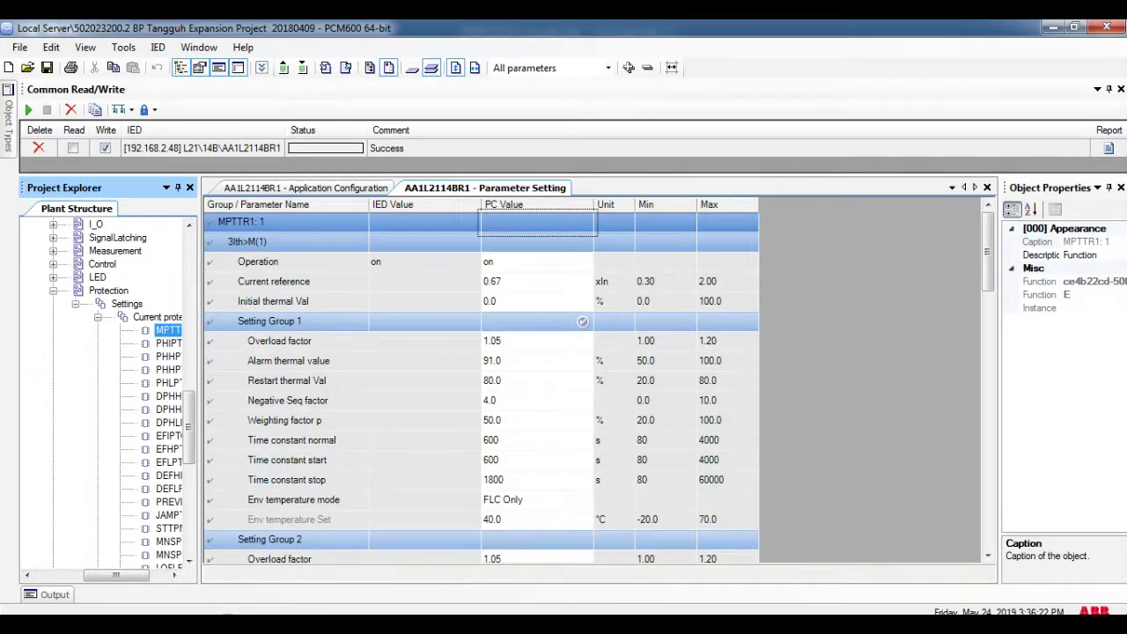
pyautogui.hotkey('alt', 'Tab')
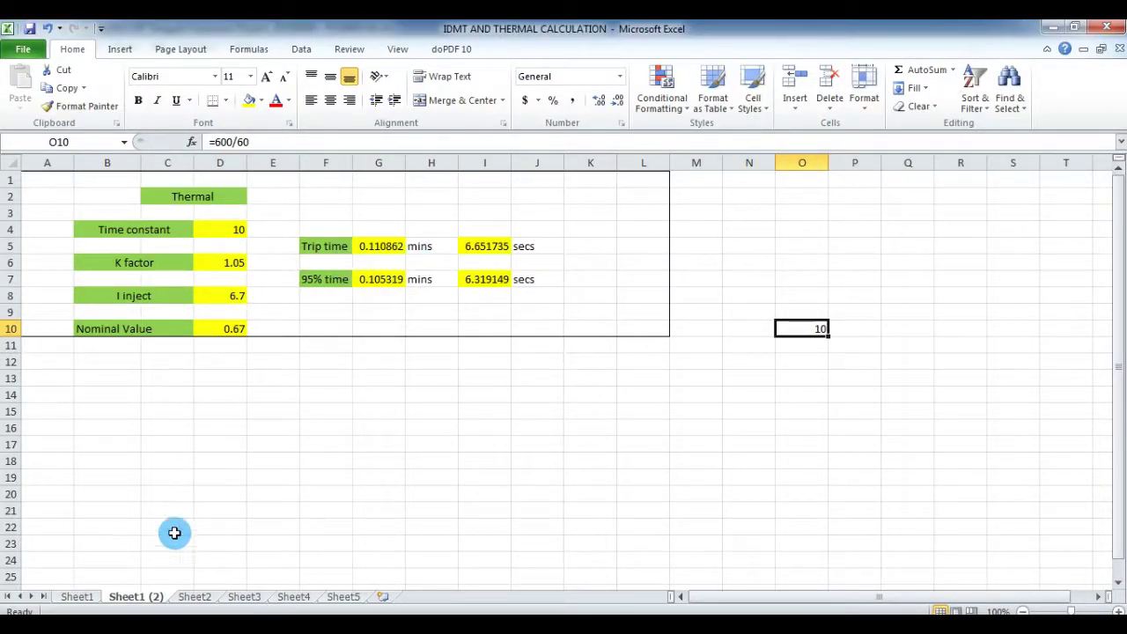
# Switch to QuickCMC and add the 6.7 A test result to the report as passed with the title THERMAL-1
pyautogui.hotkey('alt', 'Tab')
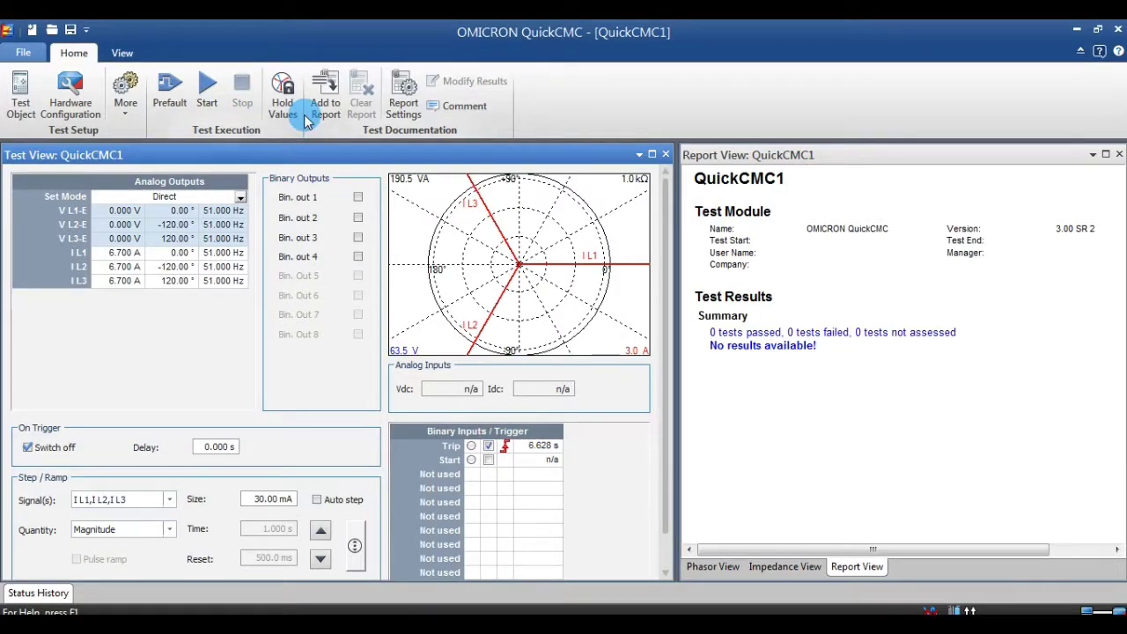
pyautogui.click(325, 97)
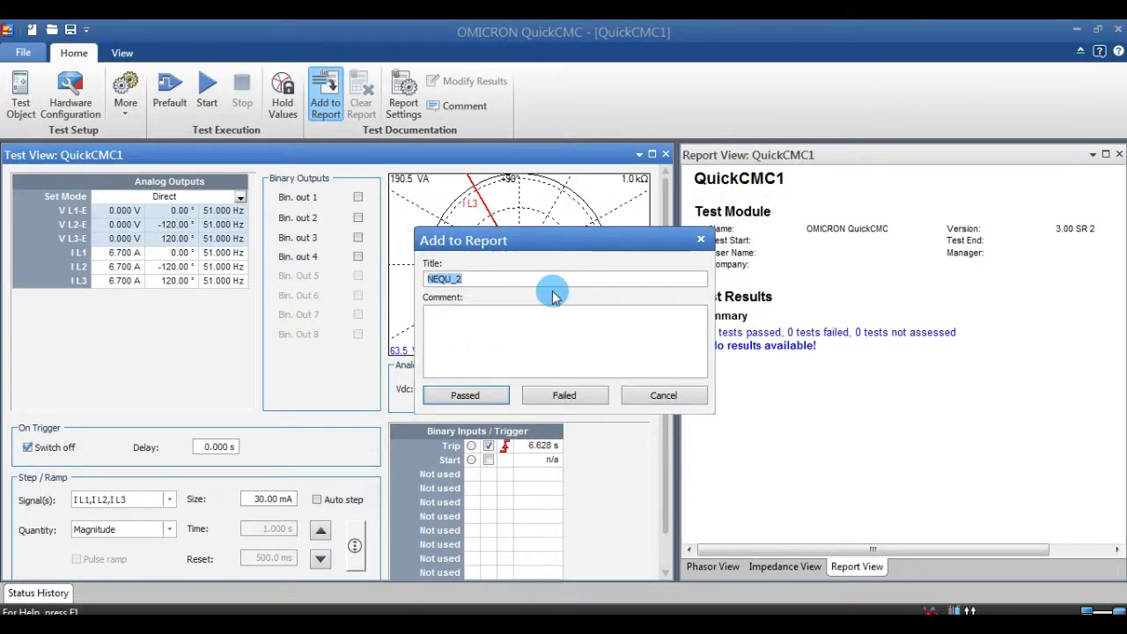
pyautogui.write('t')
pyautogui.press('BackSpace')
pyautogui.press('BackSpace')
pyautogui.press('BackSpace')
pyautogui.write('THERMAL-1')
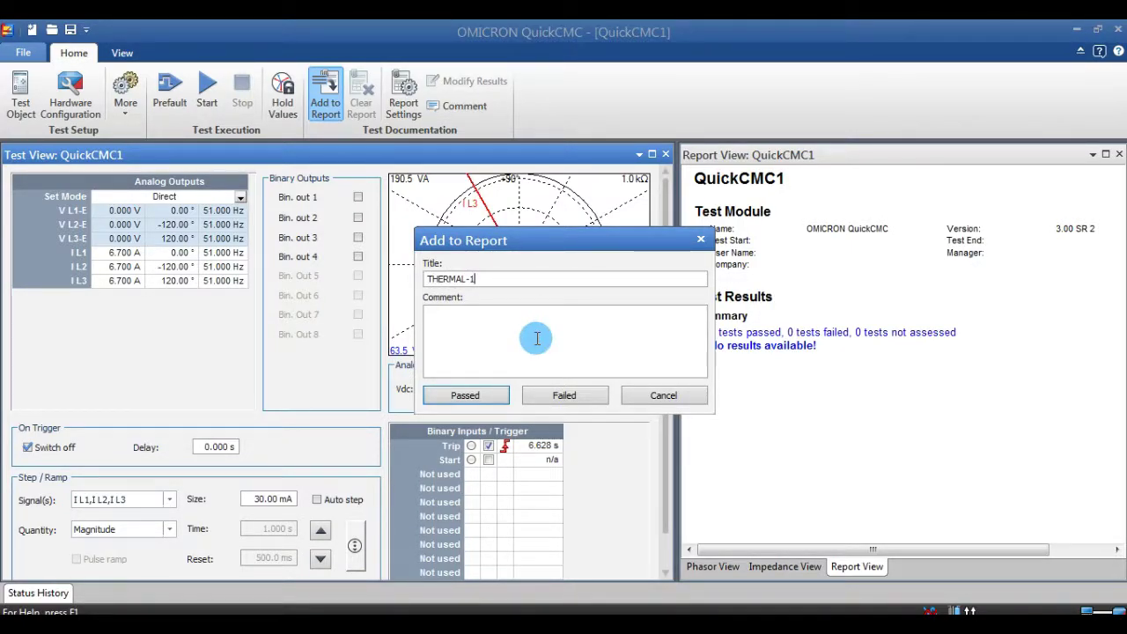
pyautogui.click(486, 396)
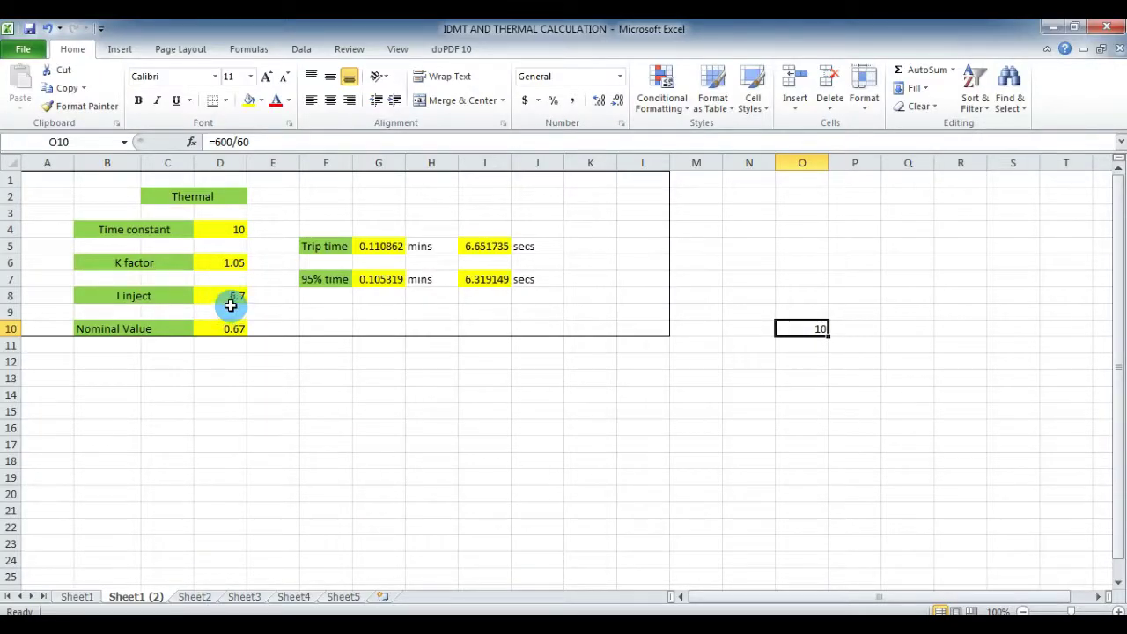
# In the Excel thermal calculation sheet, set the I inject value to 3 to recalculate the expected trip time
pyautogui.click(231, 306)
pyautogui.click(231, 294)
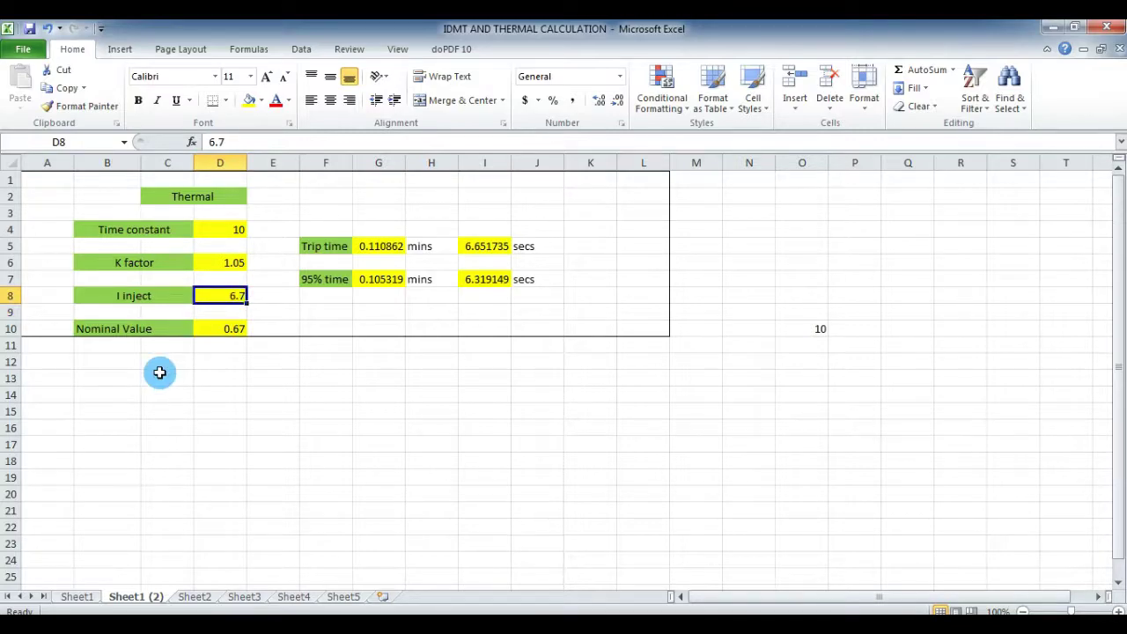
pyautogui.write('3')
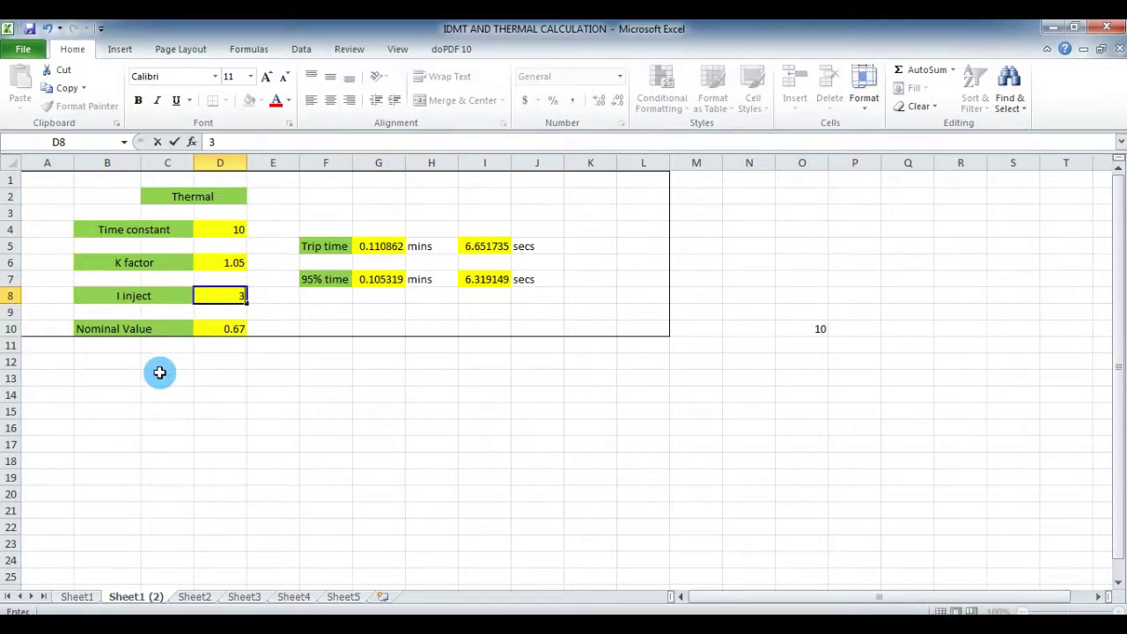
pyautogui.click(216, 361)
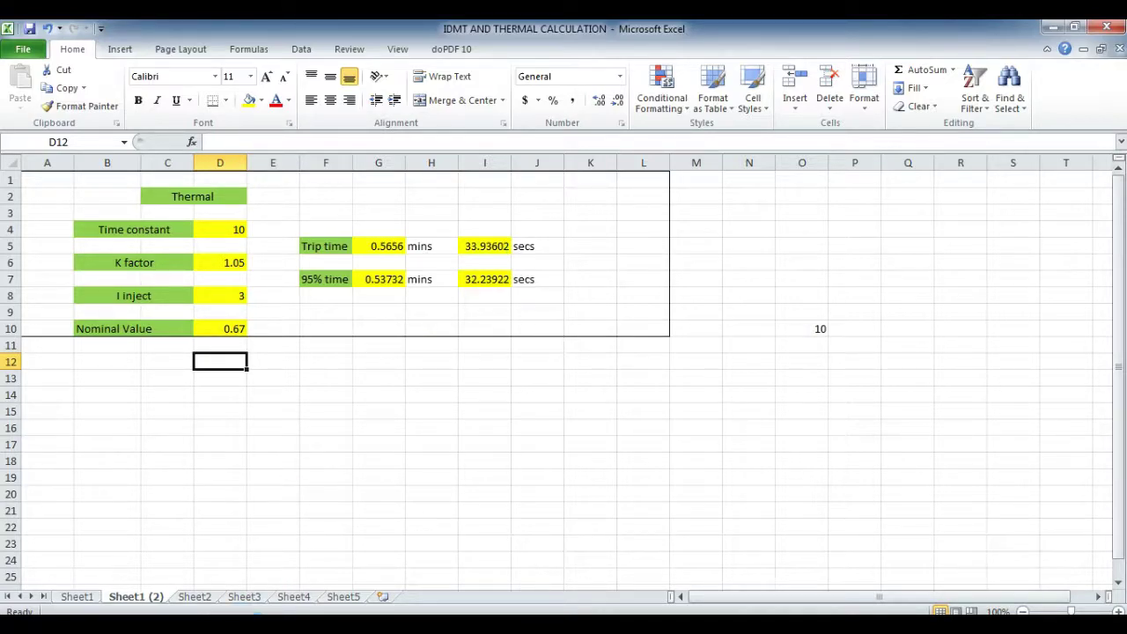
# Switch to PCM600, set the MPTTR1 3Ith>M(1) temperature parameter in the Clear group to Clear, and write it to the IED
pyautogui.hotkey('alt', 'Tab')
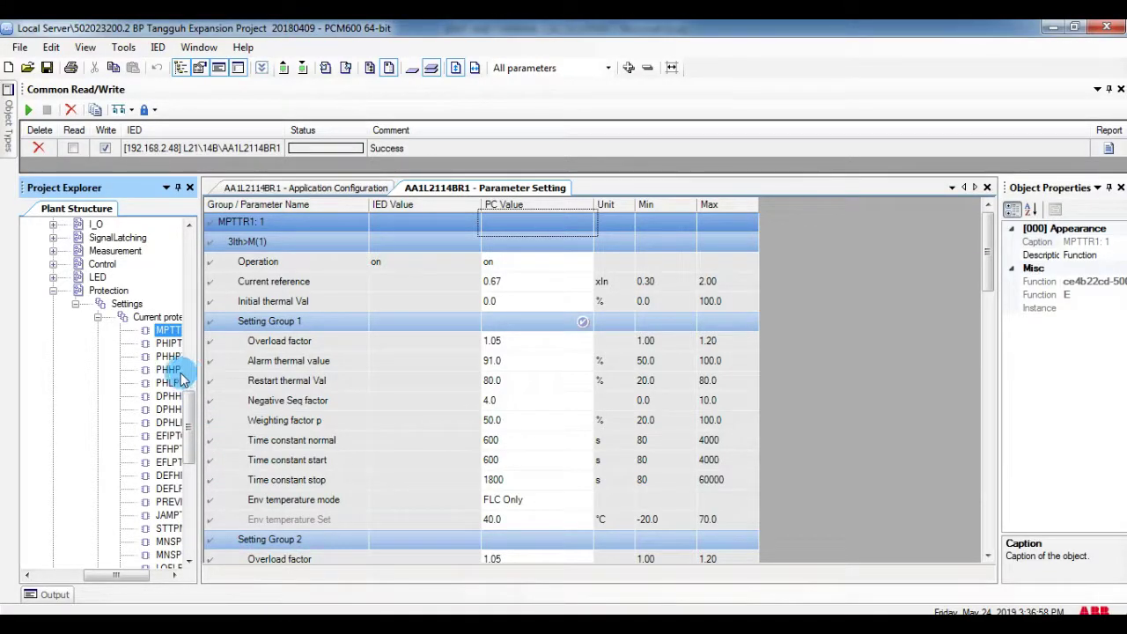
pyautogui.moveTo(187, 416); pyautogui.dragTo(191, 373)
pyautogui.click(136, 303)
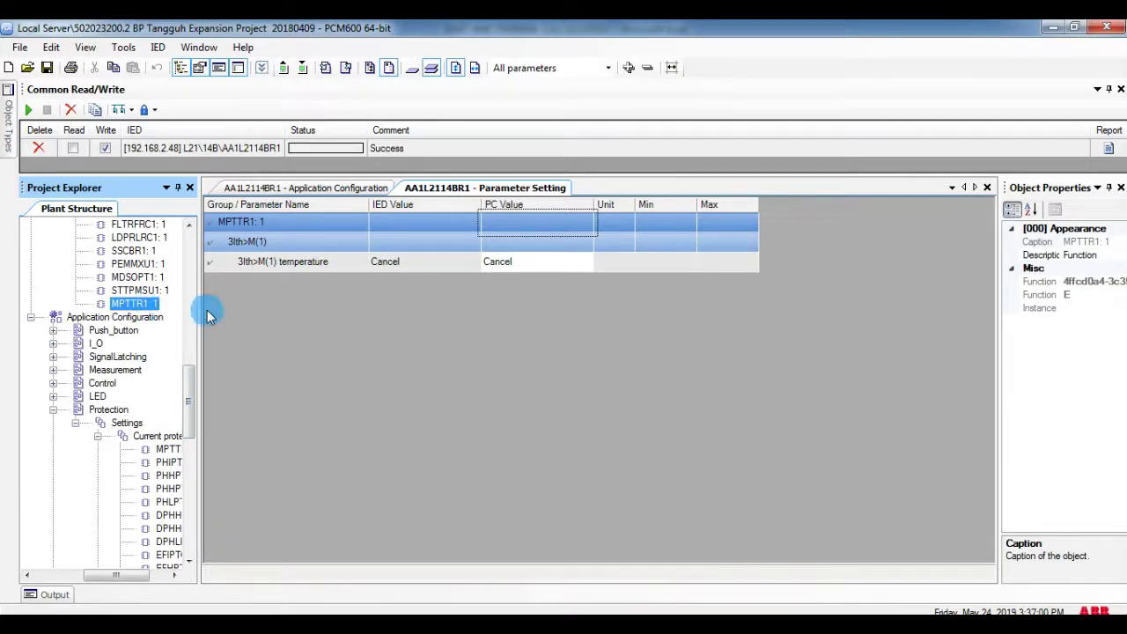
pyautogui.click(528, 262)
pyautogui.click(528, 263)
pyautogui.click(509, 285)
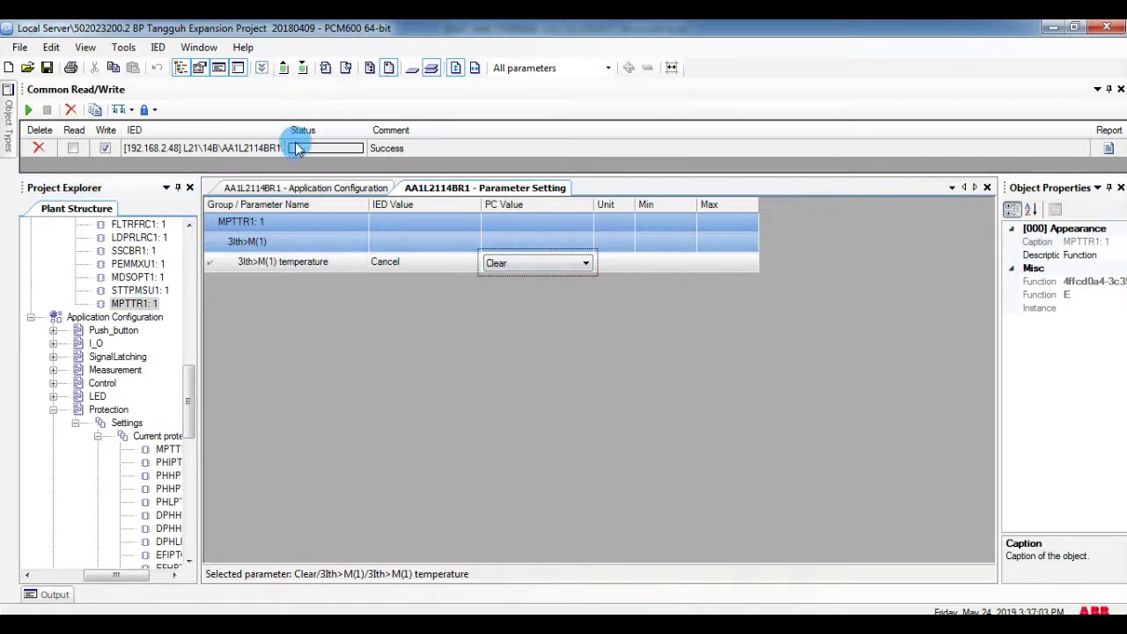
pyautogui.click(301, 70)
pyautogui.click(614, 400)
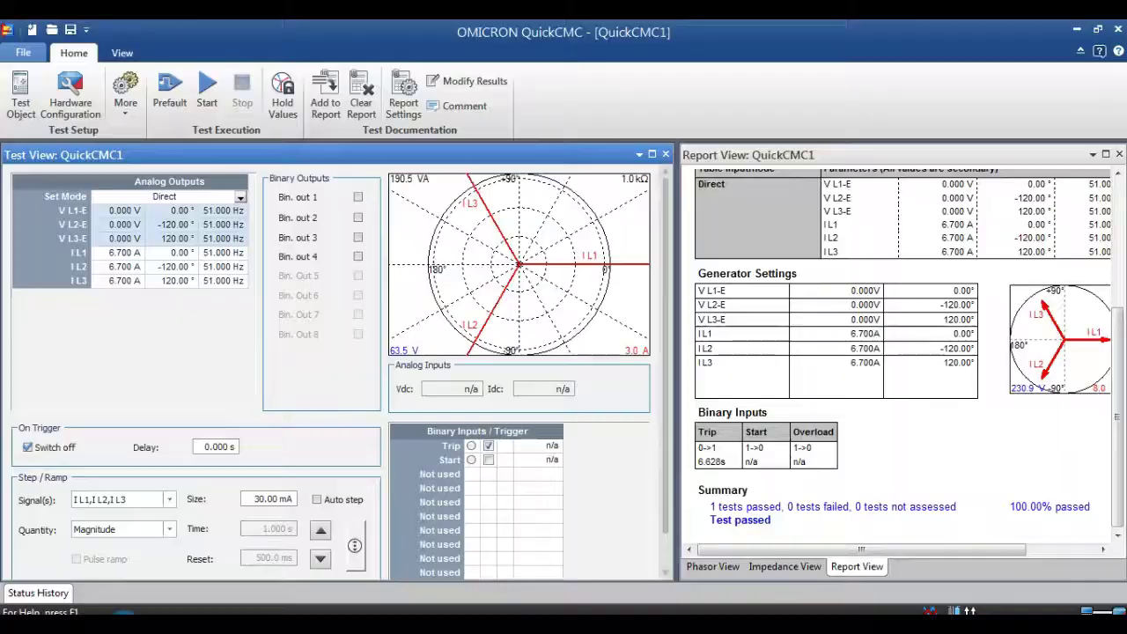
# In QuickCMC, set all three phase currents to an equal magnitude of 3 A and start the injection test
pyautogui.click(177, 188)
pyautogui.doubleClick(134, 253)
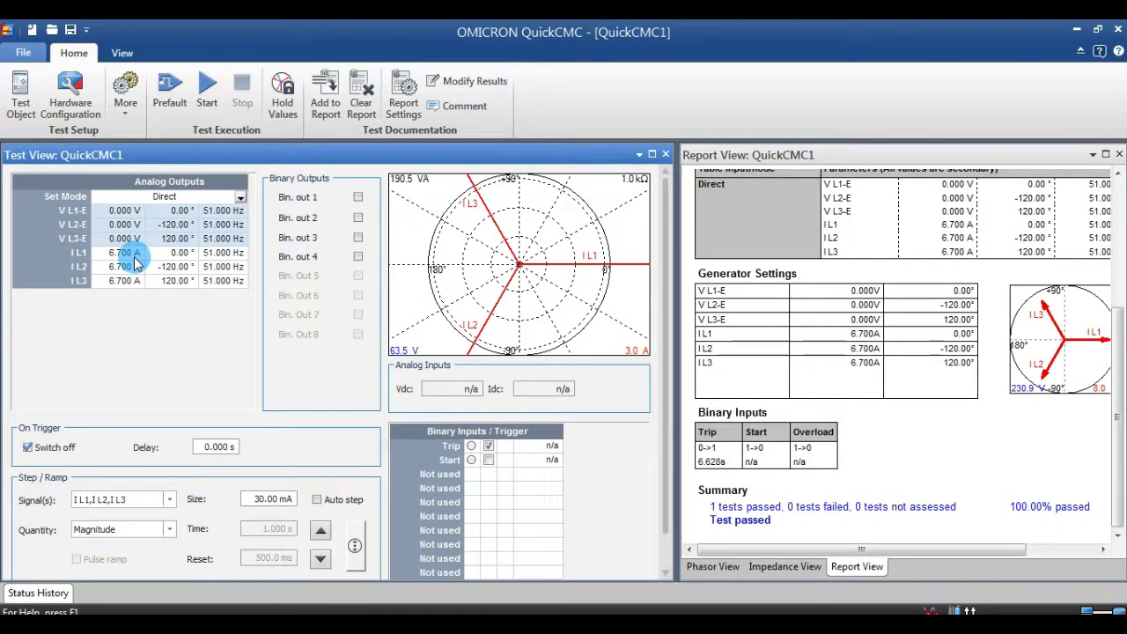
pyautogui.write('3')
pyautogui.rightClick(127, 254)
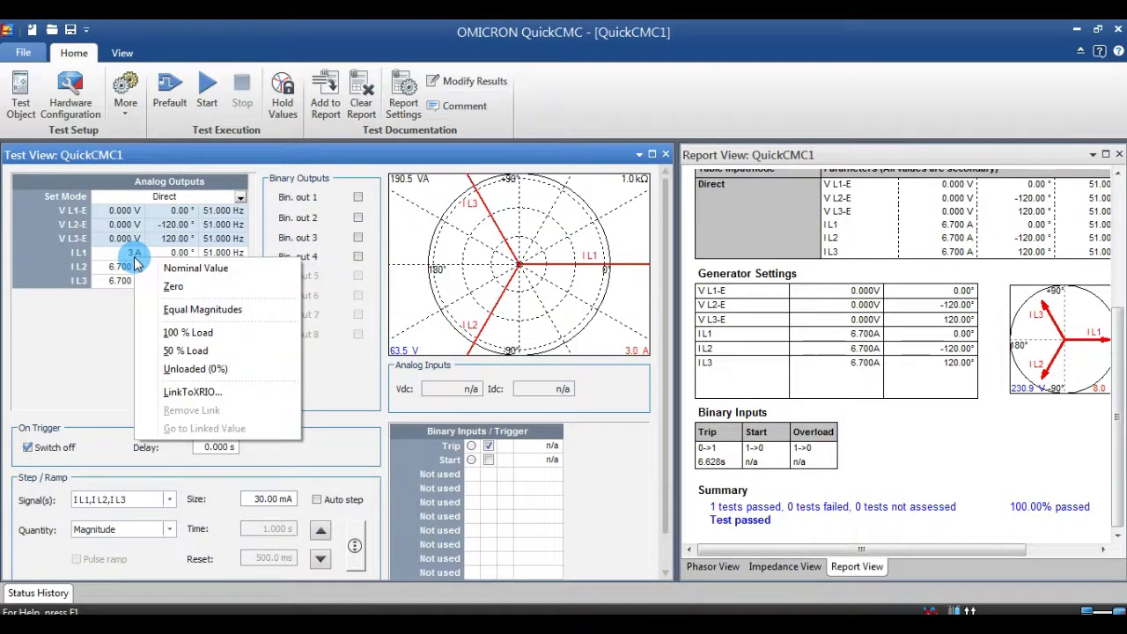
pyautogui.click(181, 310)
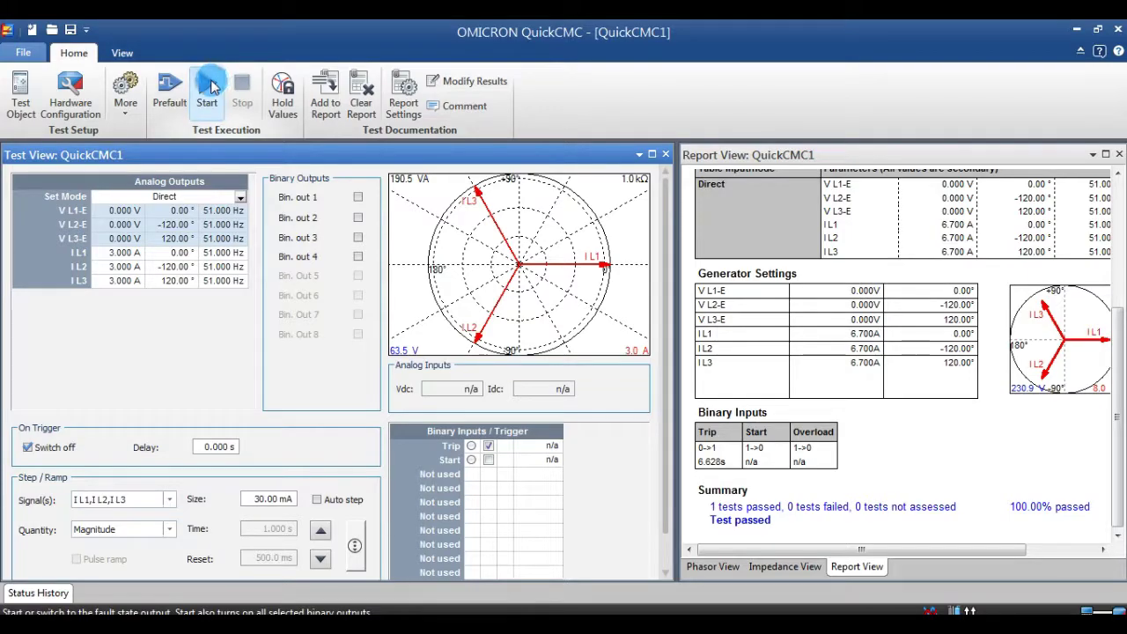
pyautogui.click(217, 93)
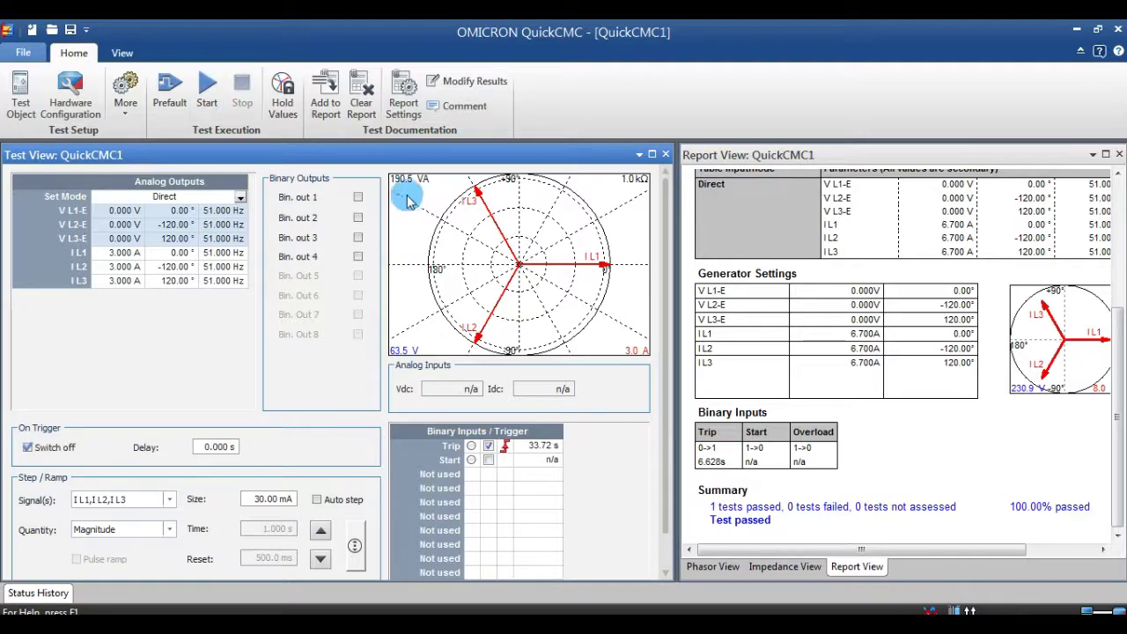
# Add the 3 A test result to the report as passed with the title THERMAL-2
pyautogui.click(324, 92)
pyautogui.click(497, 281)
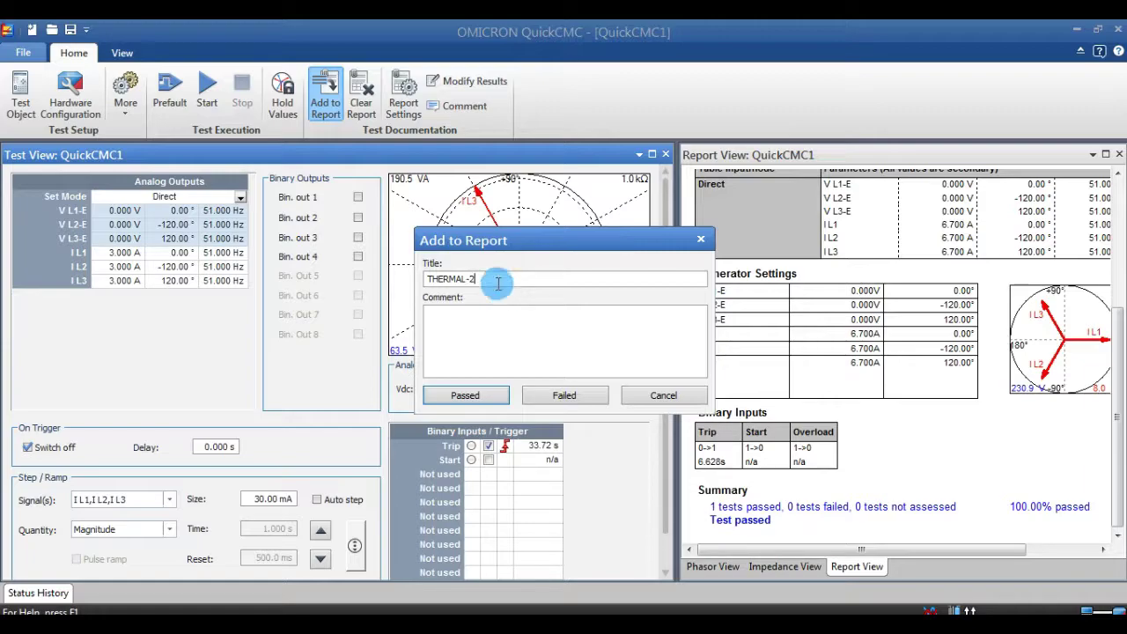
pyautogui.click(478, 394)
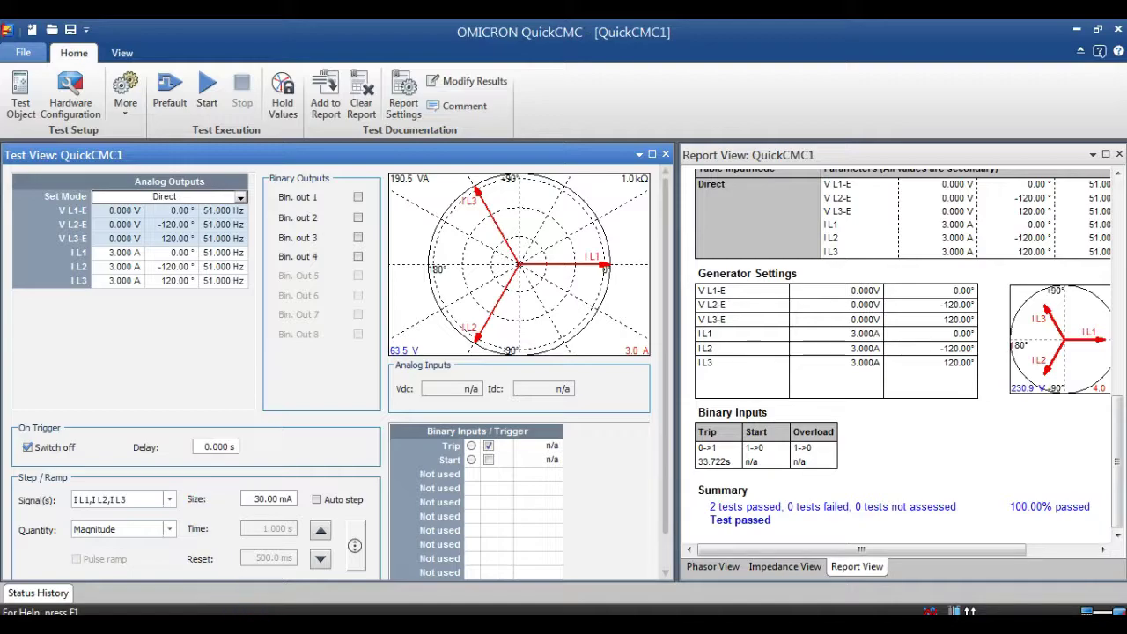
# Start a report export with the file name THERMAL and the Rich Text Format (*.rtf) file type
pyautogui.click(12, 55)
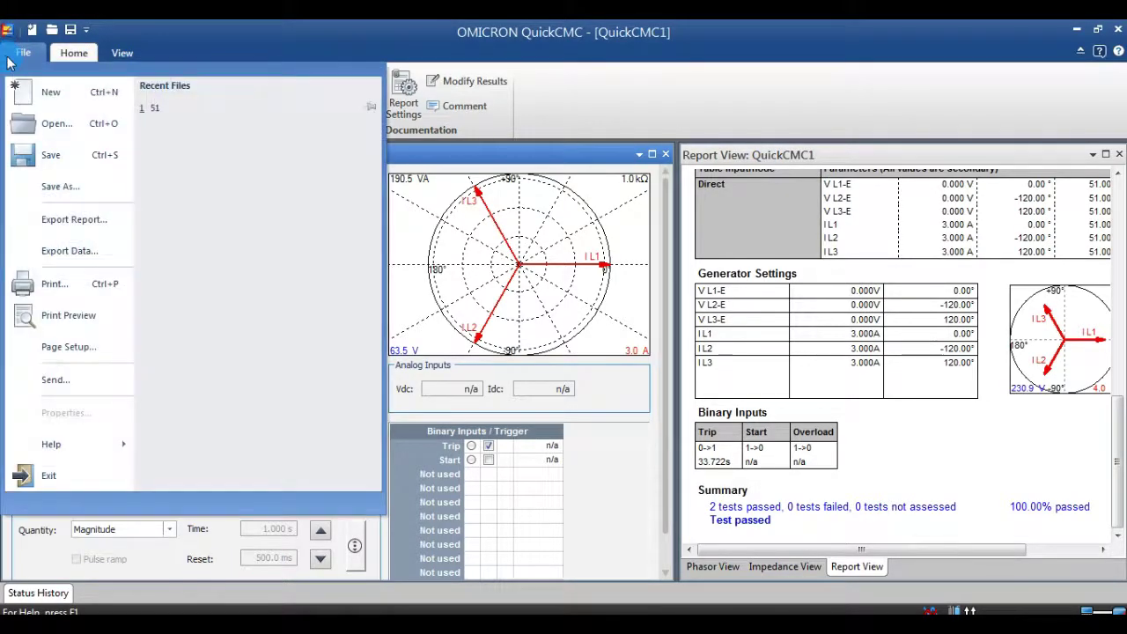
pyautogui.click(106, 221)
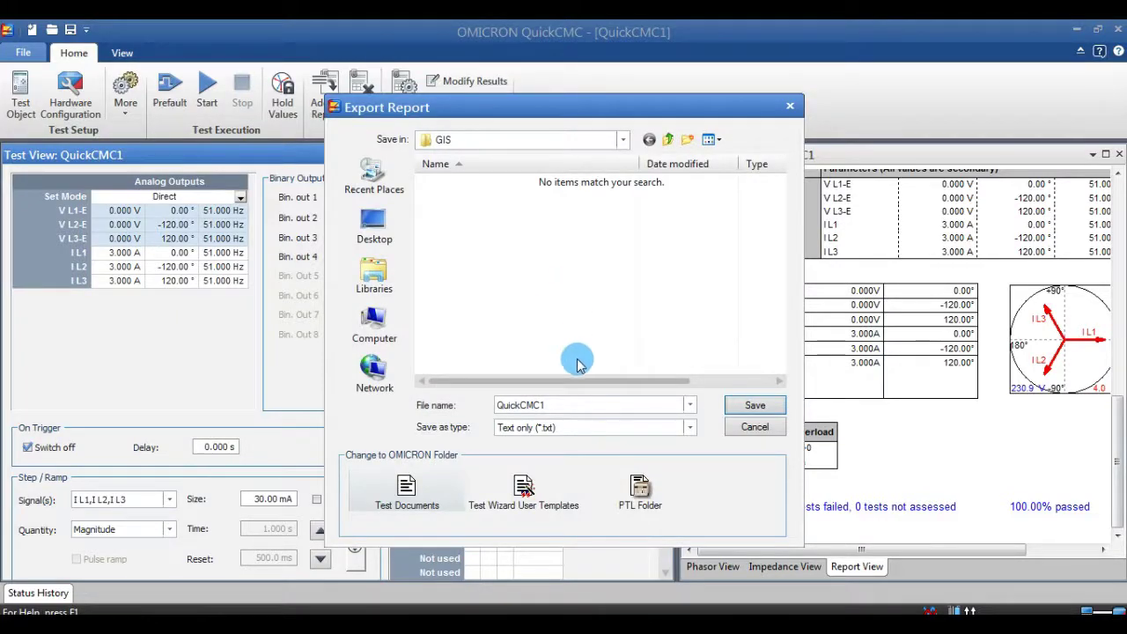
pyautogui.doubleClick(584, 405)
pyautogui.write('Y')
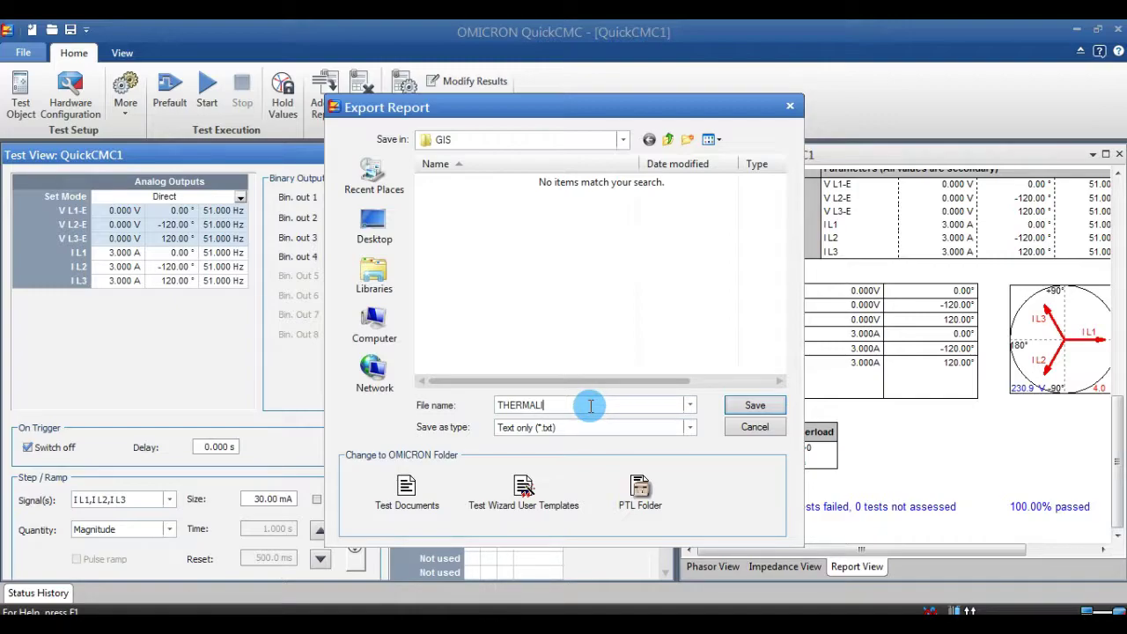
pyautogui.write('MA')
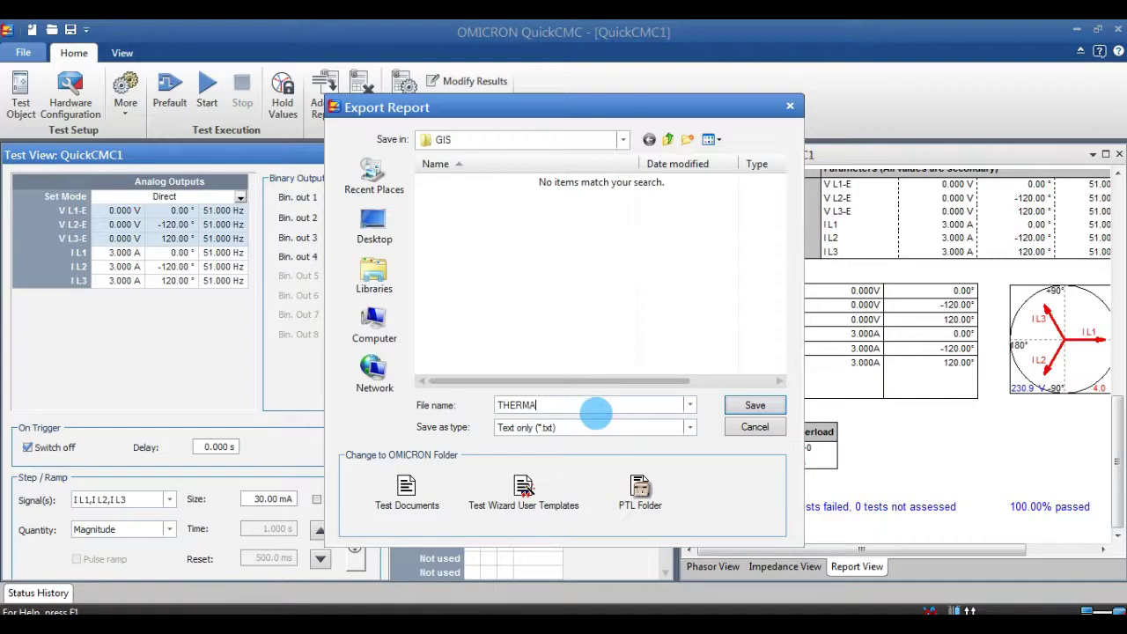
pyautogui.click(602, 428)
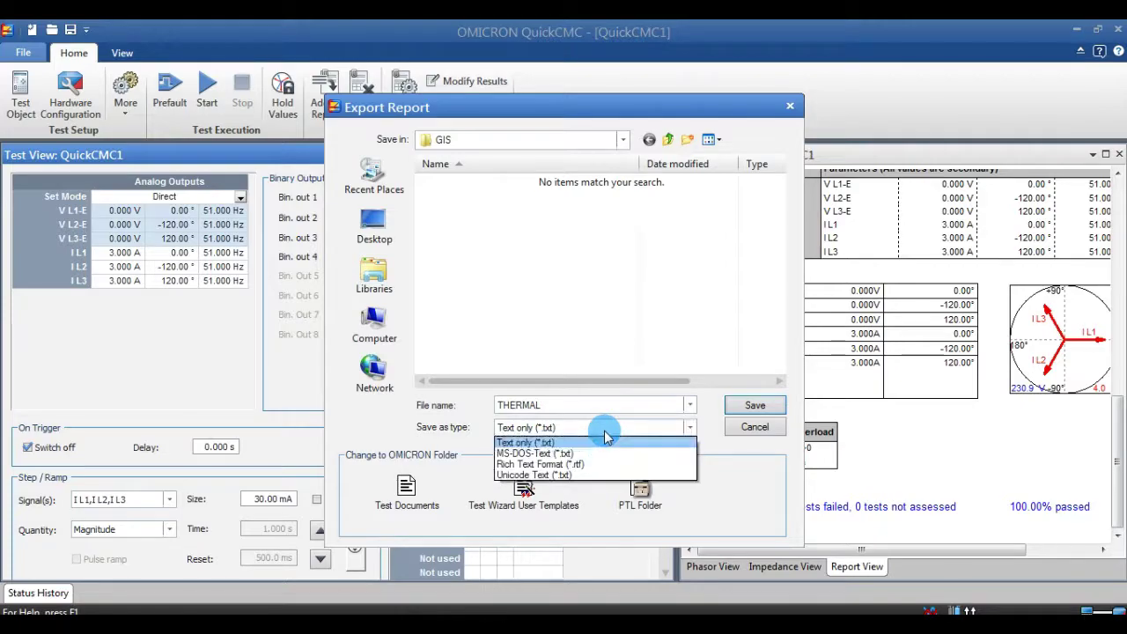
pyautogui.click(602, 463)
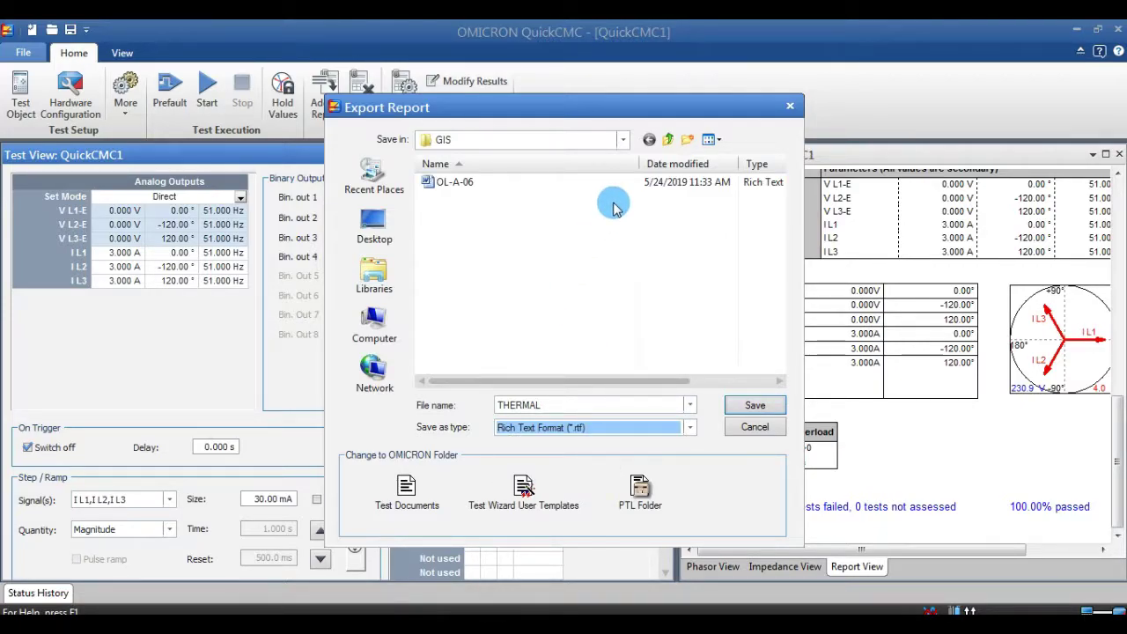
# Save the exported THERMAL report in the Report folder inside the youtube folder
pyautogui.click(669, 140)
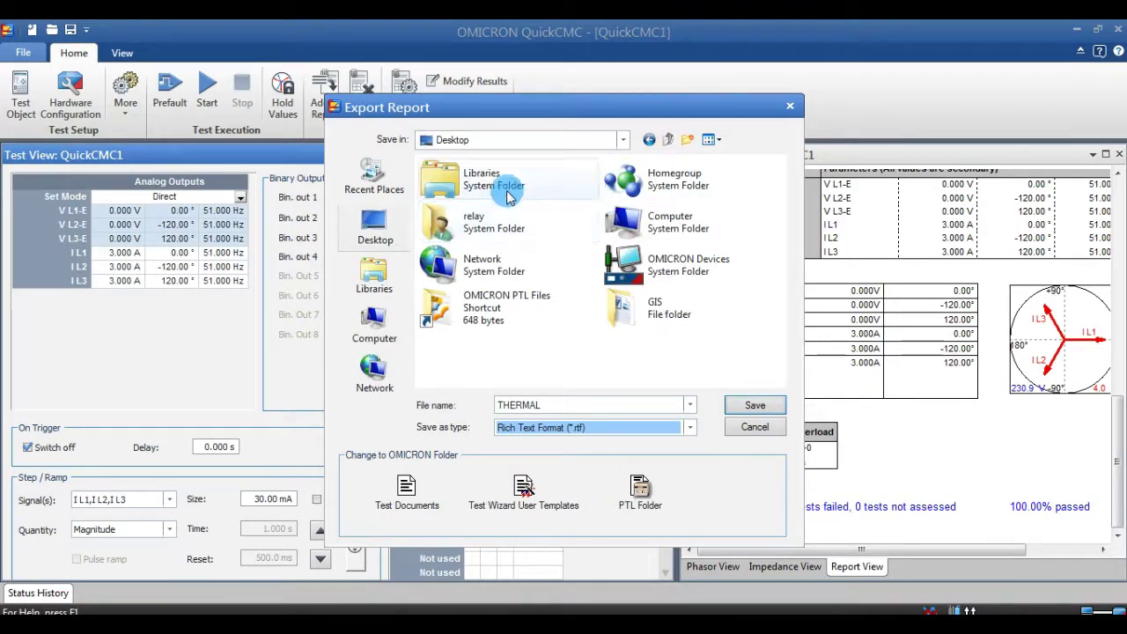
pyautogui.doubleClick(634, 225)
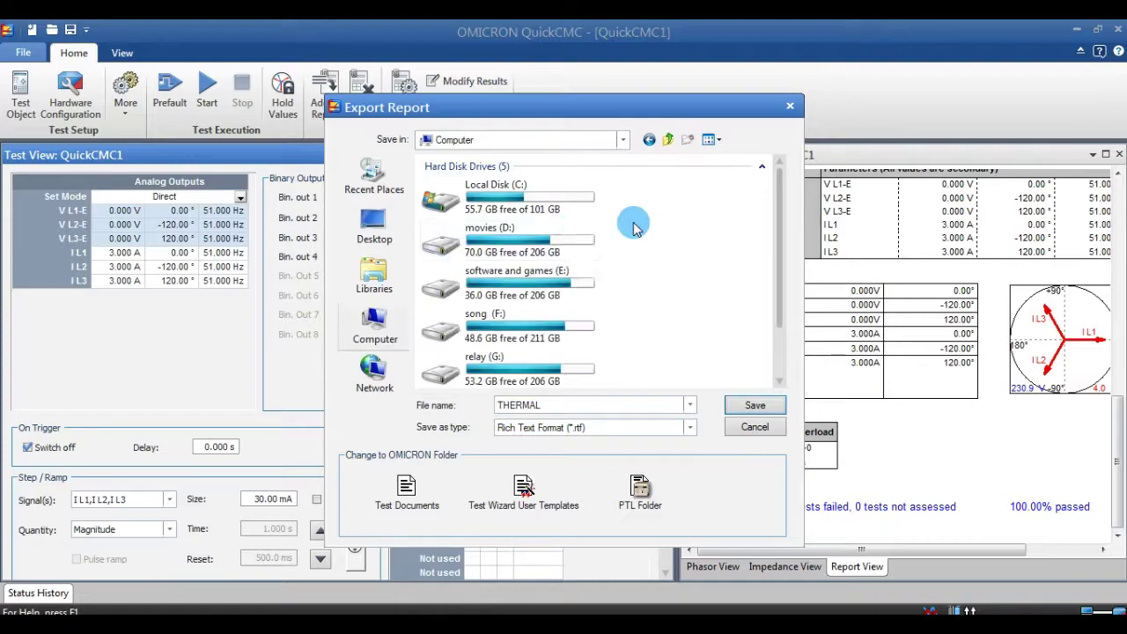
pyautogui.doubleClick(532, 257)
pyautogui.doubleClick(488, 232)
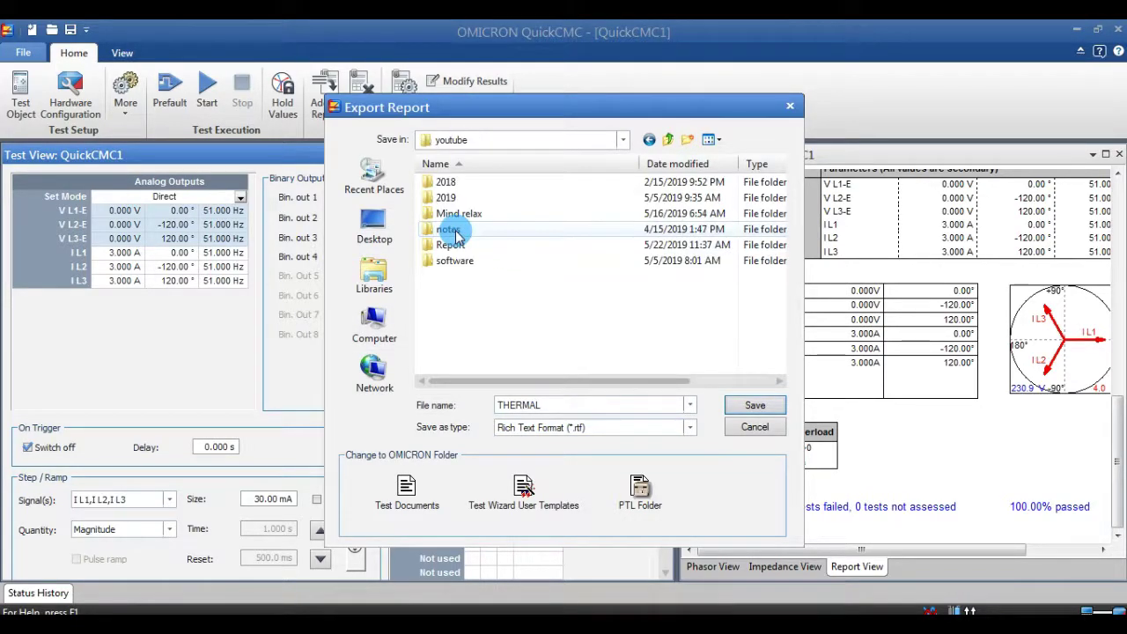
pyautogui.doubleClick(456, 201)
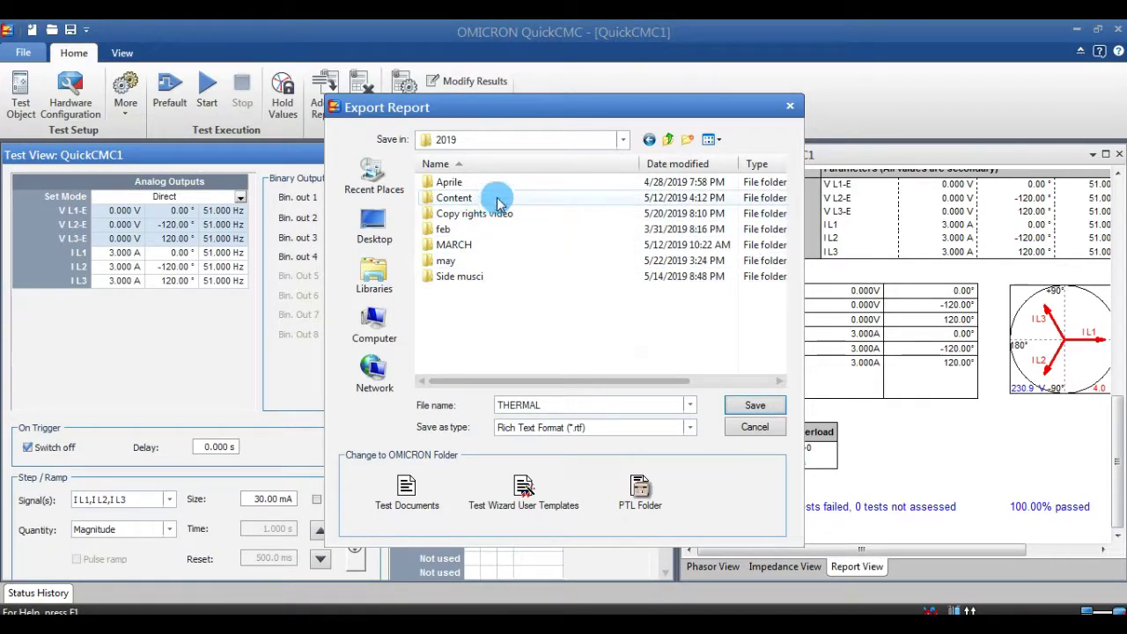
pyautogui.click(667, 139)
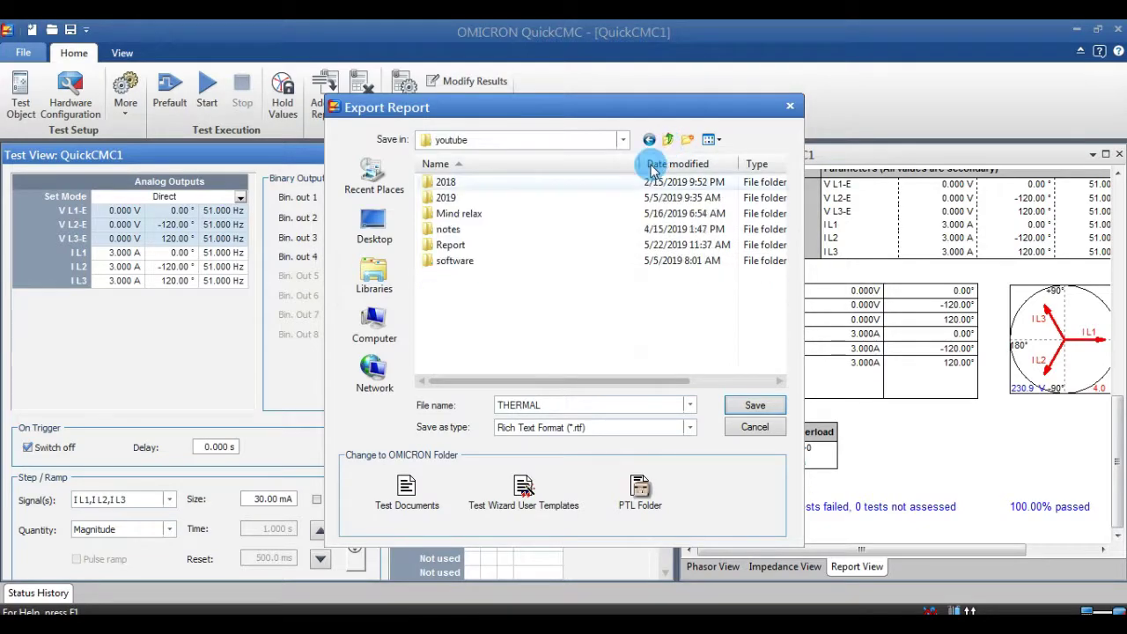
pyautogui.doubleClick(490, 244)
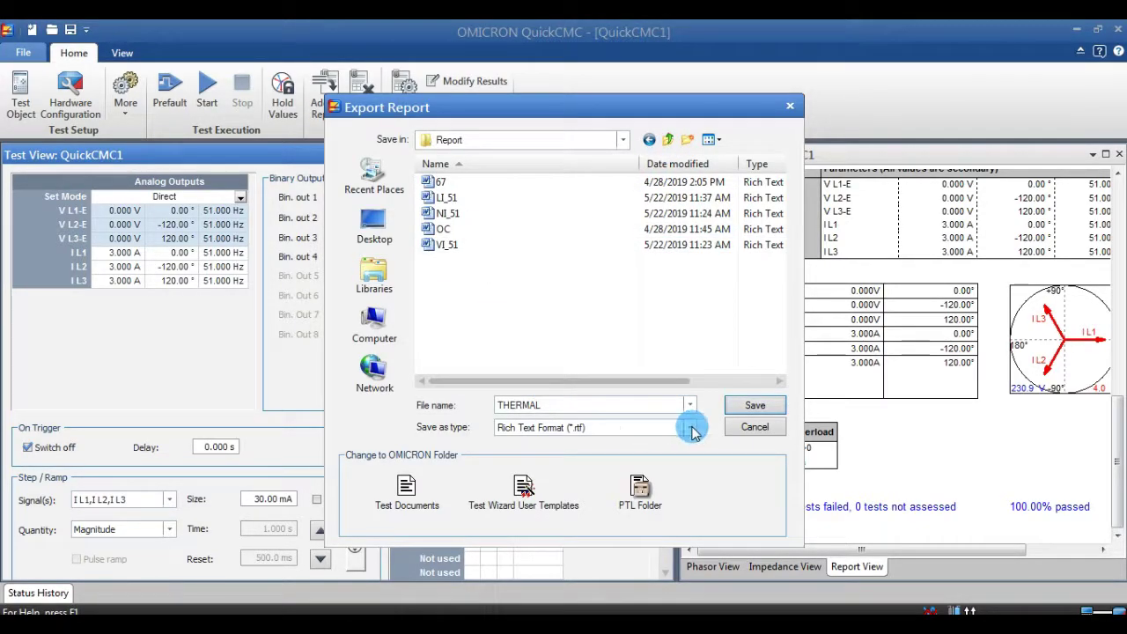
pyautogui.click(757, 408)
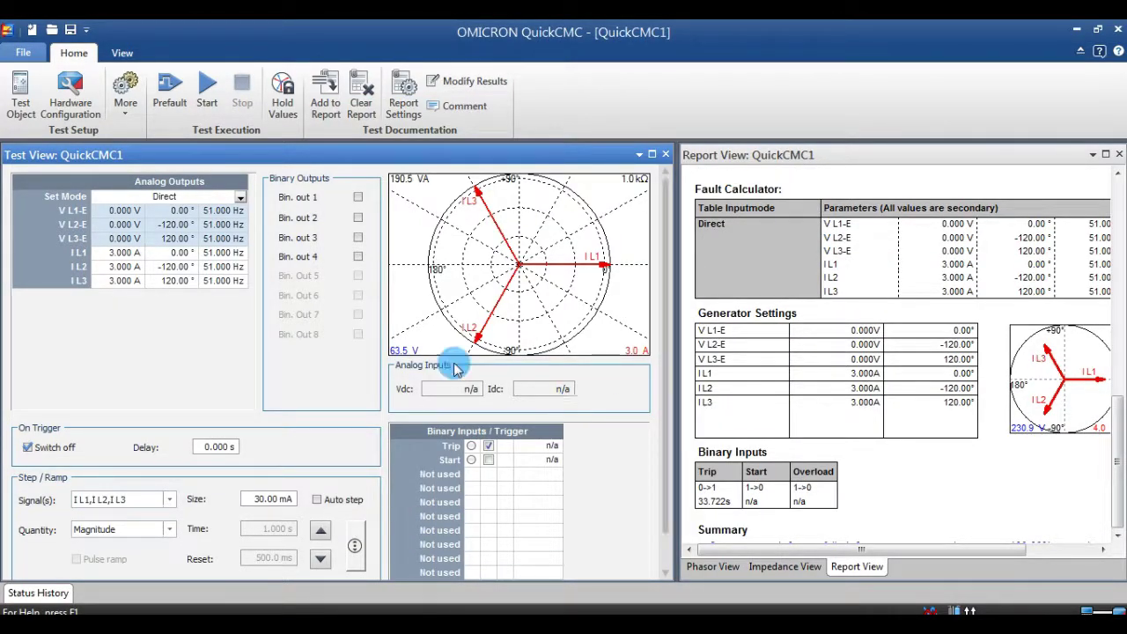
# Clear the THERMAL-1 and THERMAL-2 results from the QuickCMC test report
pyautogui.click(359, 97)
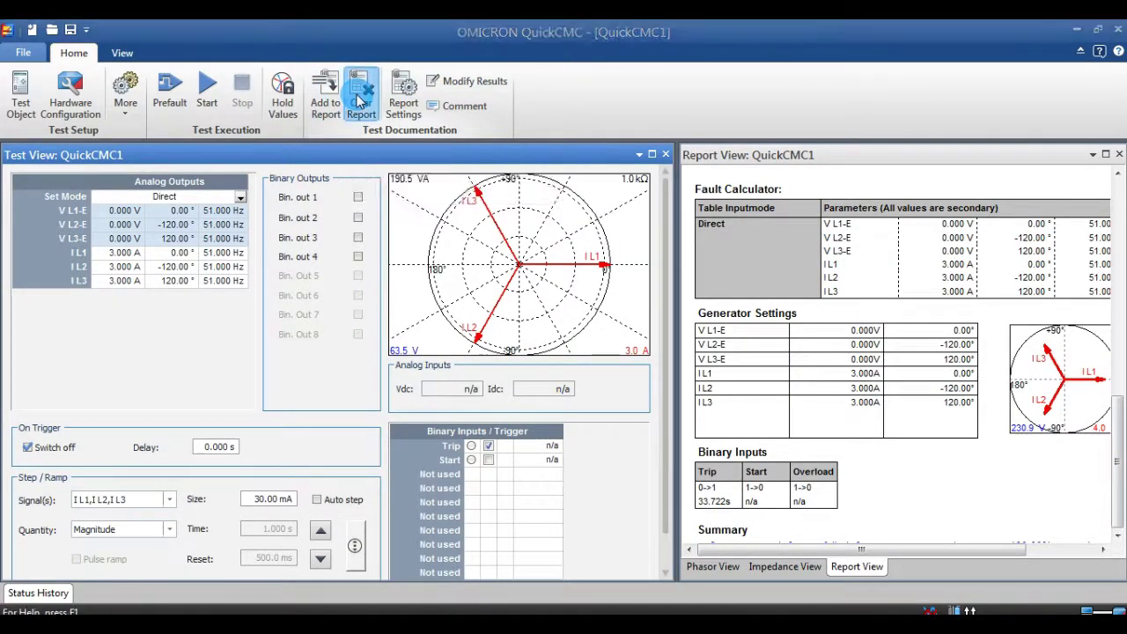
pyautogui.click(563, 368)
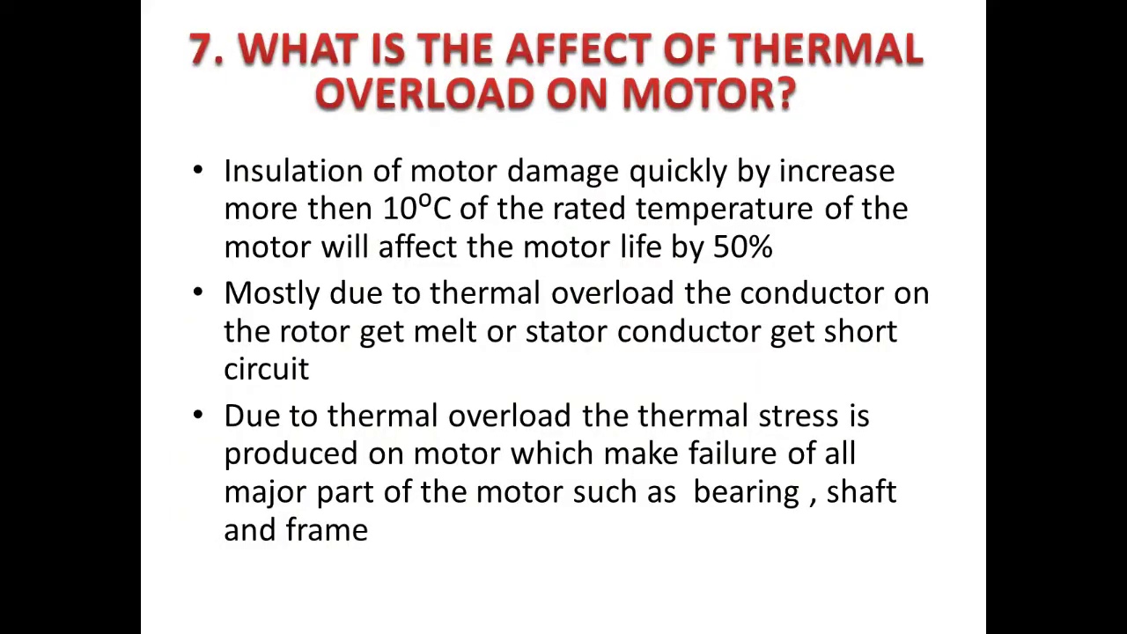